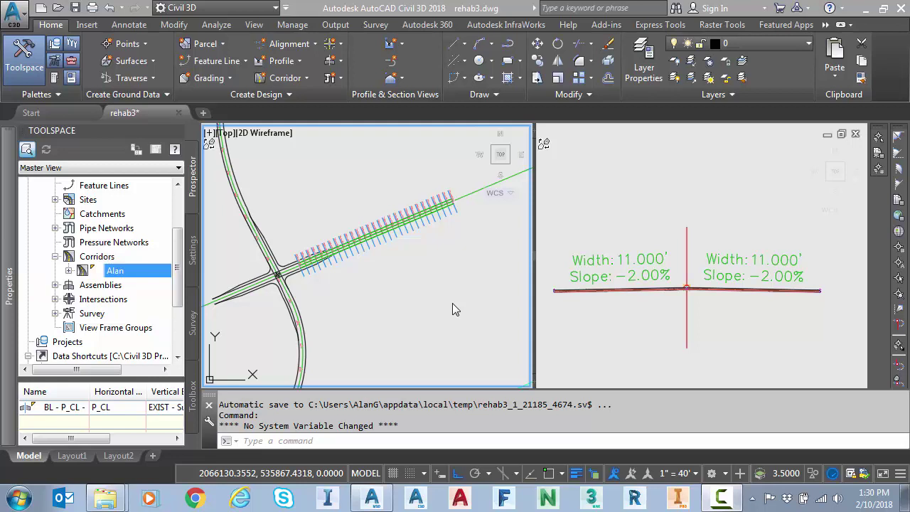
Zoom the plan viewport in on the corridor stations just east of the road intersection.
scroll(356, 284, up, 2)
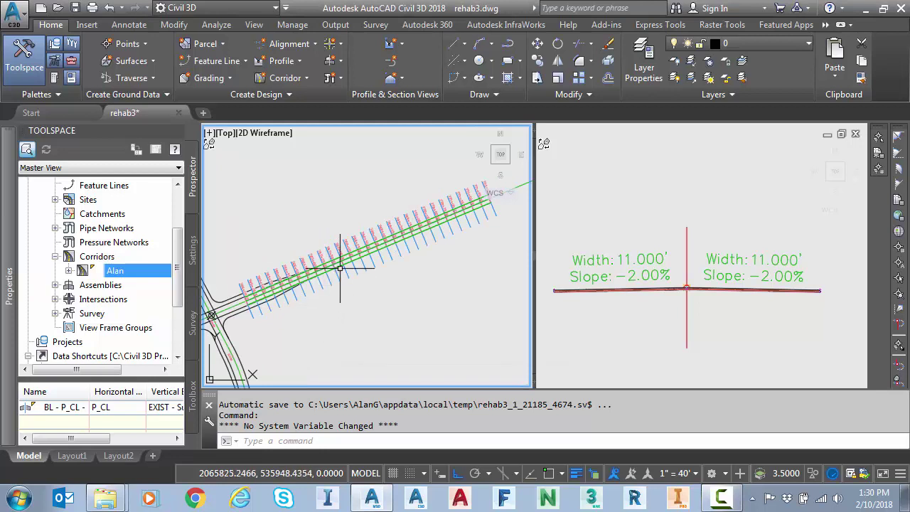
Select the rehab corridor from Prospector and pick its region for rehab editing.
mouse_move(340, 268)
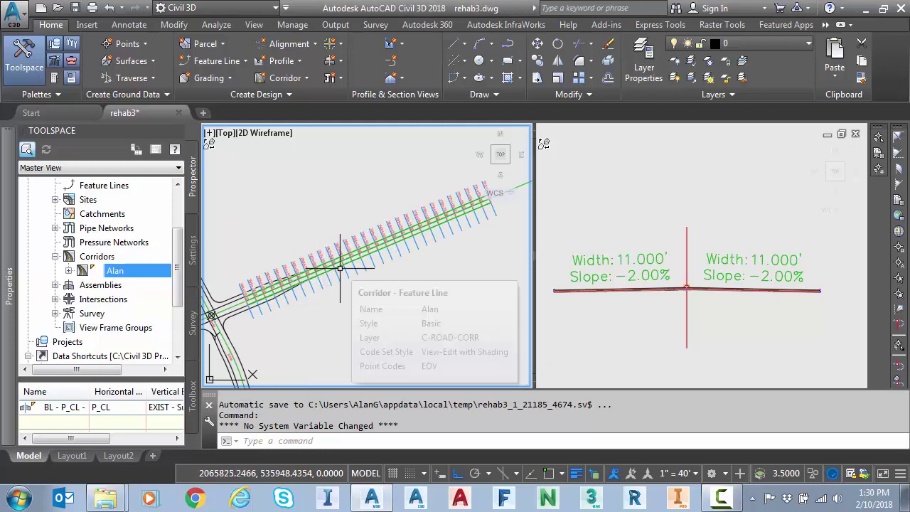
right_click(123, 274)
click(161, 369)
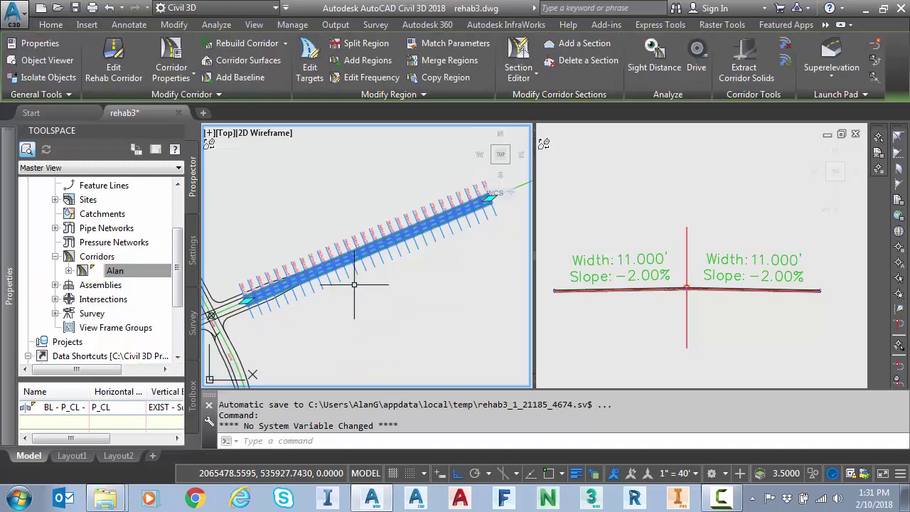
click(111, 66)
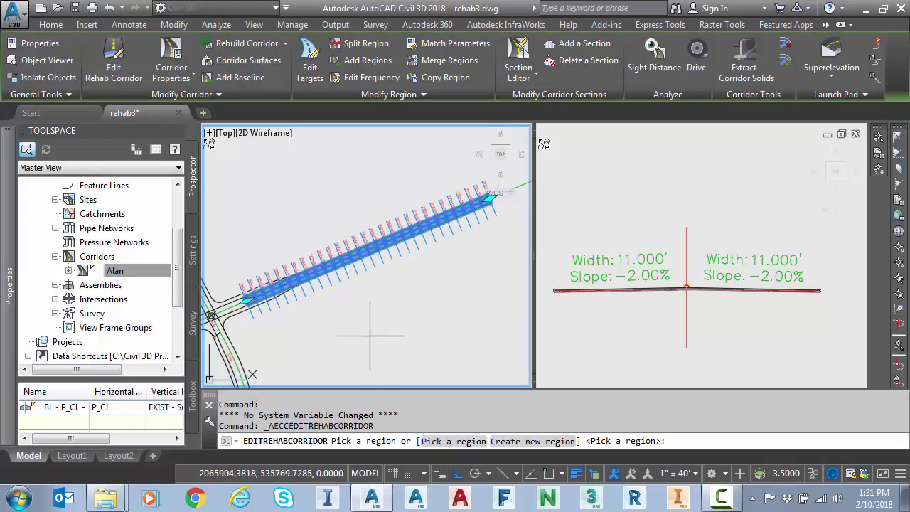
click(451, 441)
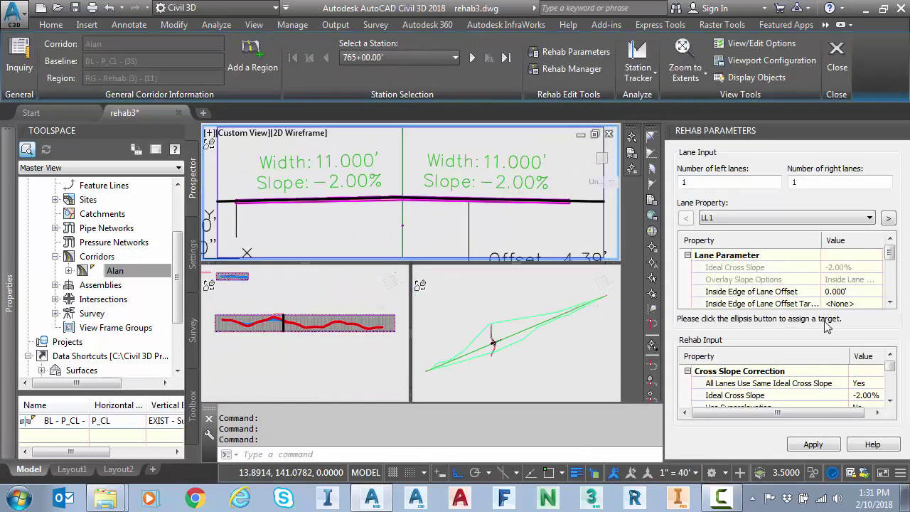
Scroll through the Rehab Input parameters, showing Mill Only with 2.000" overlay depth.
click(891, 401)
click(891, 401)
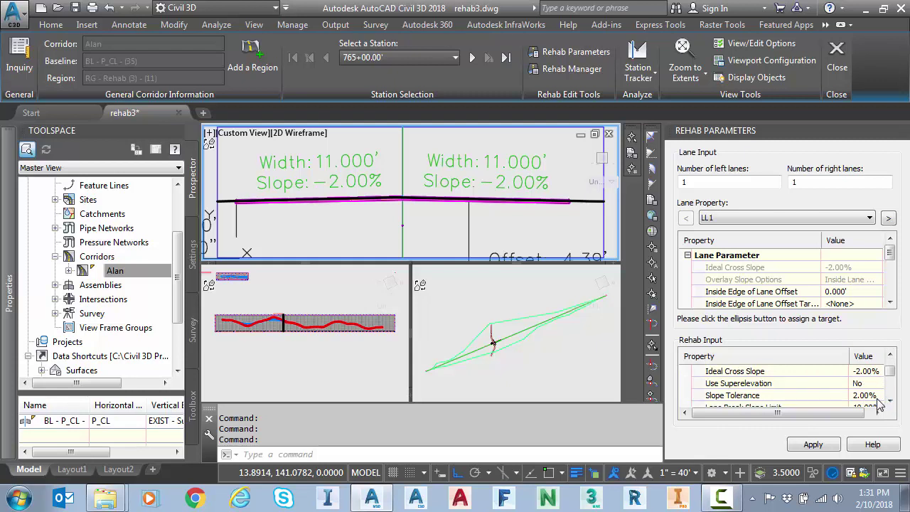
click(891, 401)
click(891, 401)
click(890, 401)
click(891, 401)
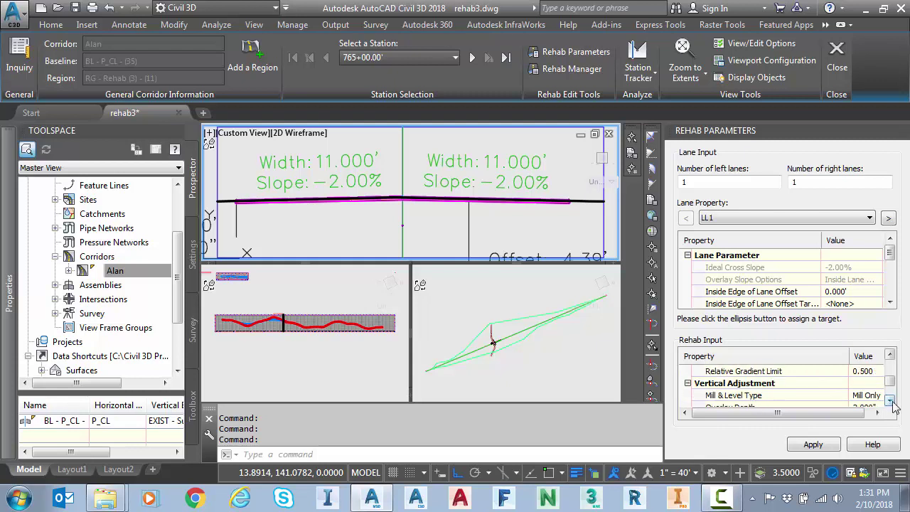
click(891, 401)
click(891, 401)
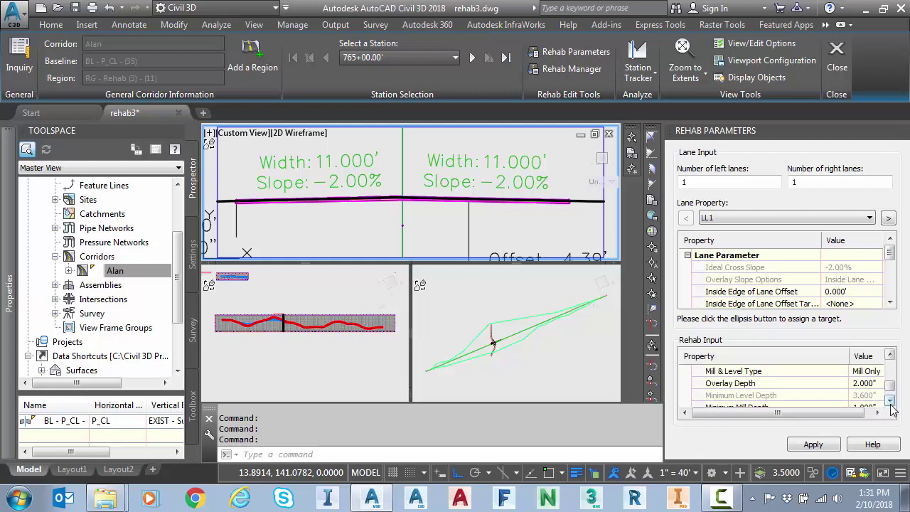
click(891, 401)
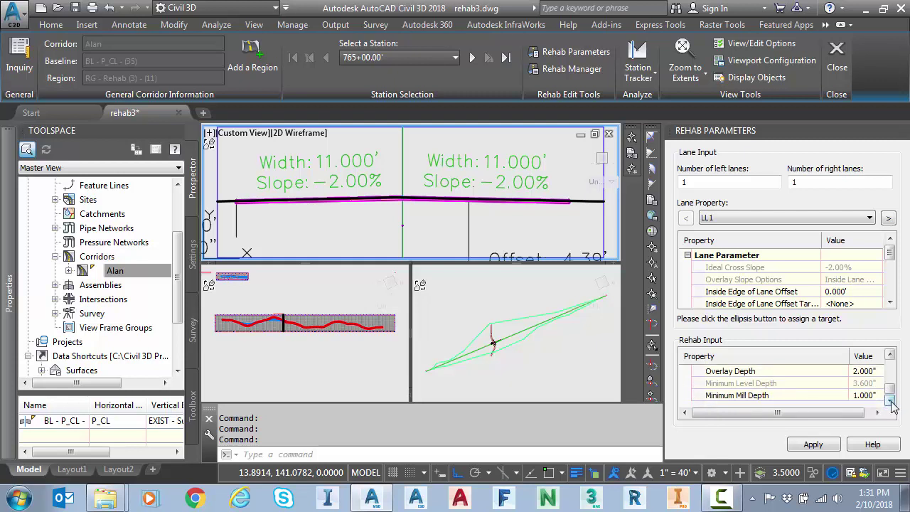
click(891, 355)
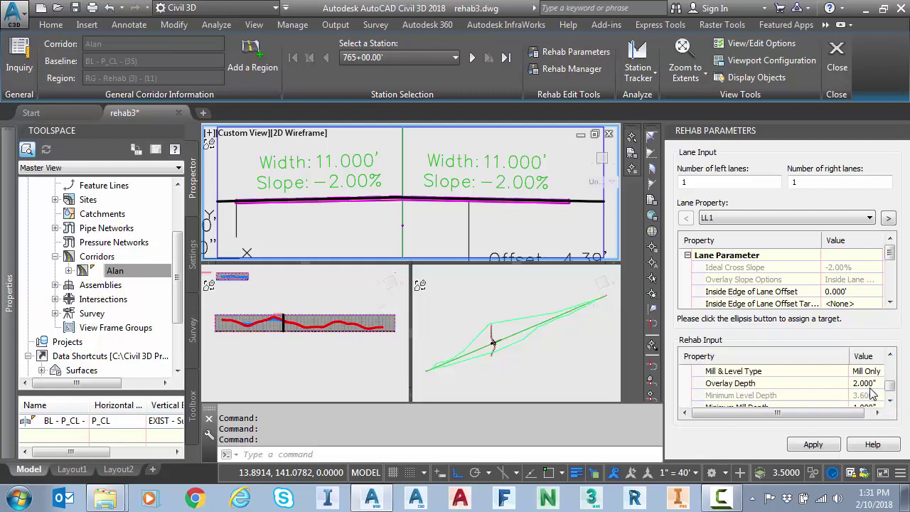
drag(891, 388, 892, 371)
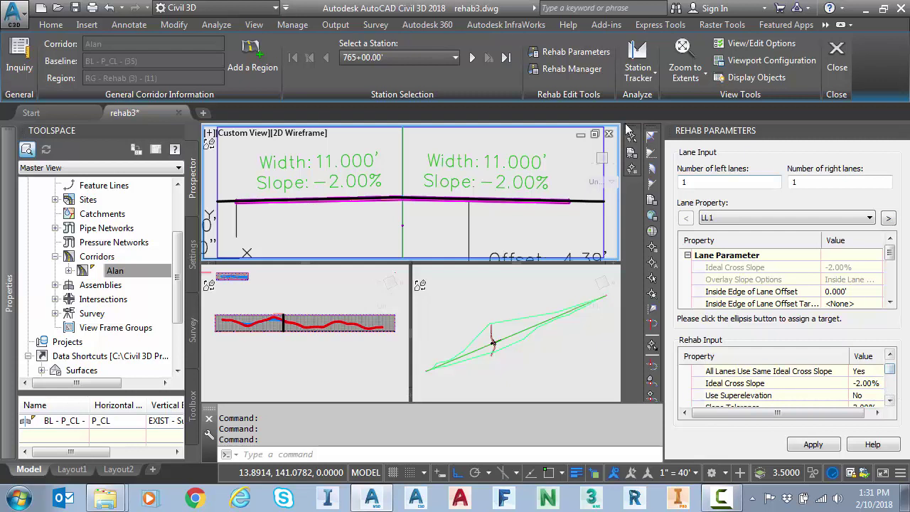
Open Rehab Manager and scroll the Cross Slope Correction Report for stations 765+00 to 772+00.
click(571, 69)
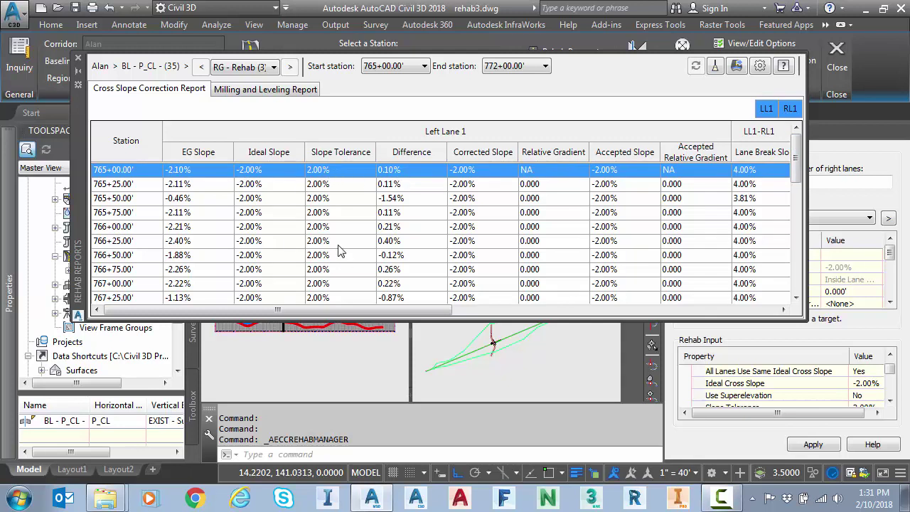
mouse_move(796, 160)
mouse_down()
mouse_move(791, 224)
mouse_move(796, 146)
mouse_up()
mouse_move(797, 150)
mouse_down()
mouse_move(801, 252)
mouse_move(797, 145)
mouse_up()
Check the Milling and Leveling Report, return to Cross Slope Correction, then close the reports.
click(251, 90)
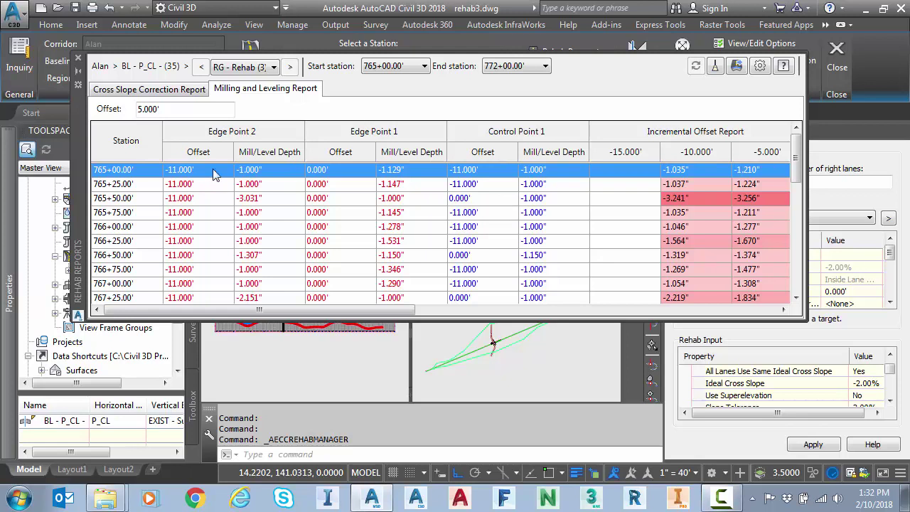
click(164, 92)
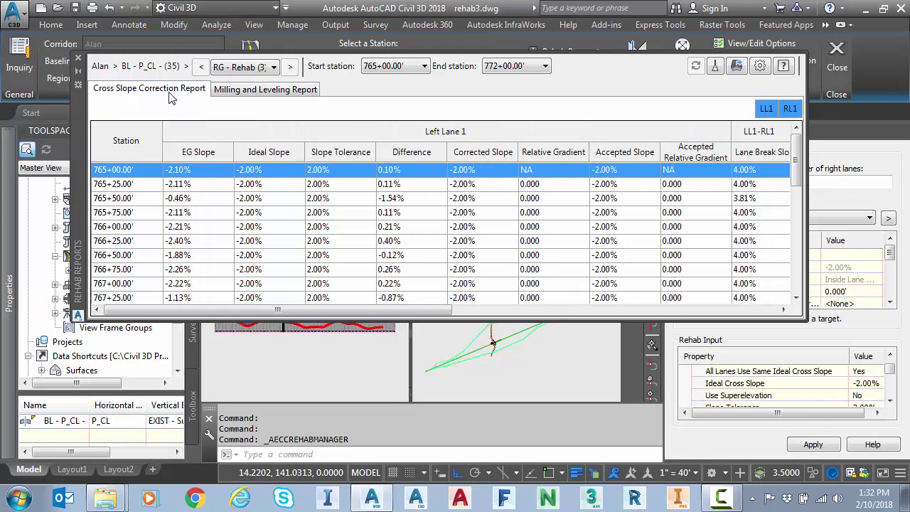
click(79, 57)
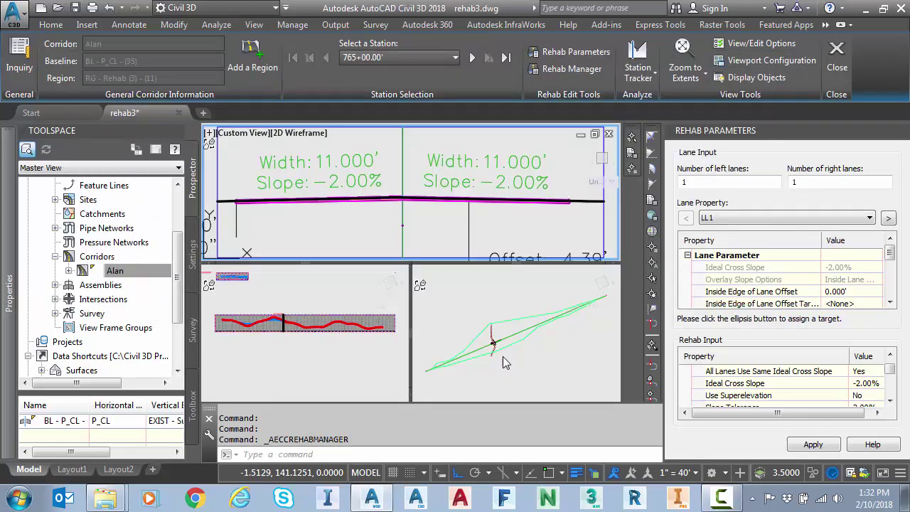
Close the rehab editor and bring the corridor and road intersection back into the plan view.
click(836, 57)
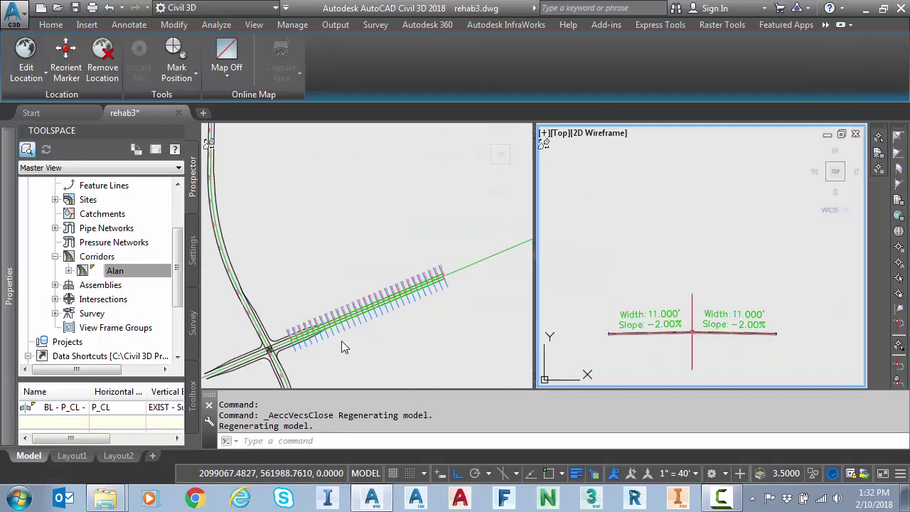
click(295, 348)
scroll(306, 341, up, 2)
middle_drag(363, 299, 423, 269)
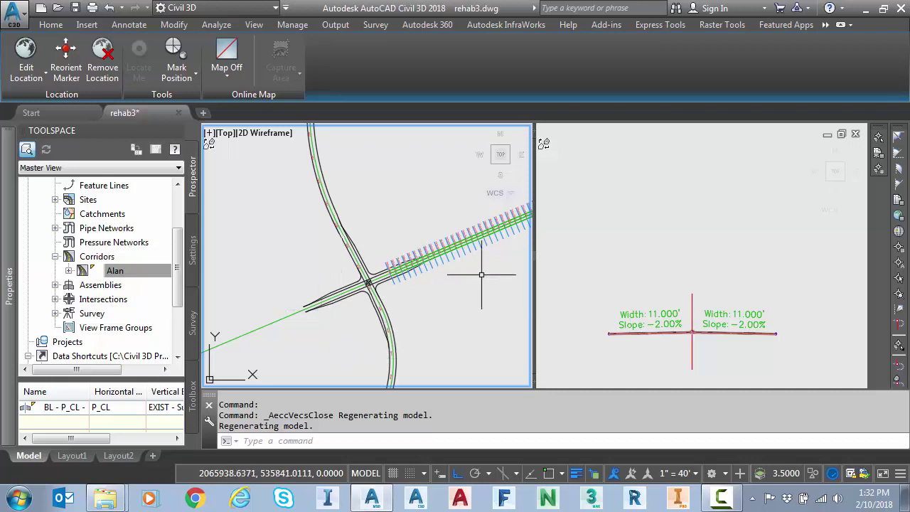
middle_drag(487, 271, 424, 302)
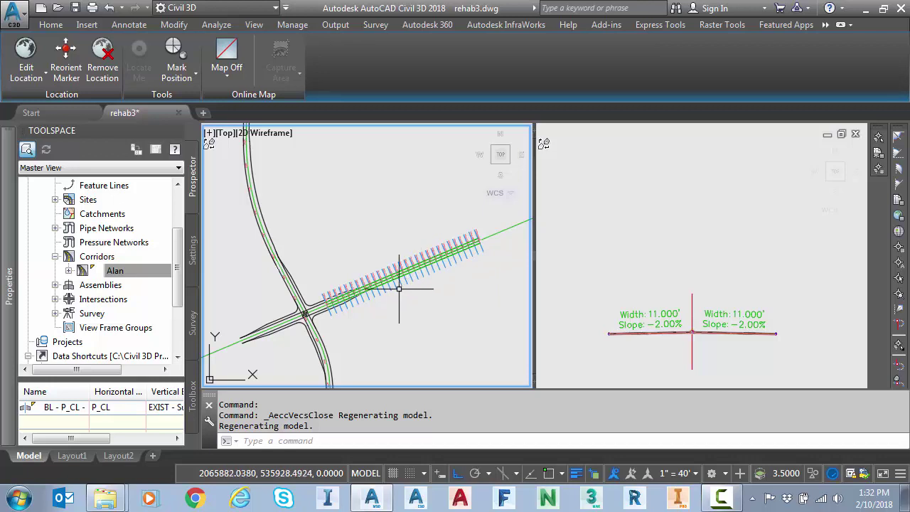
scroll(356, 302, up, 5)
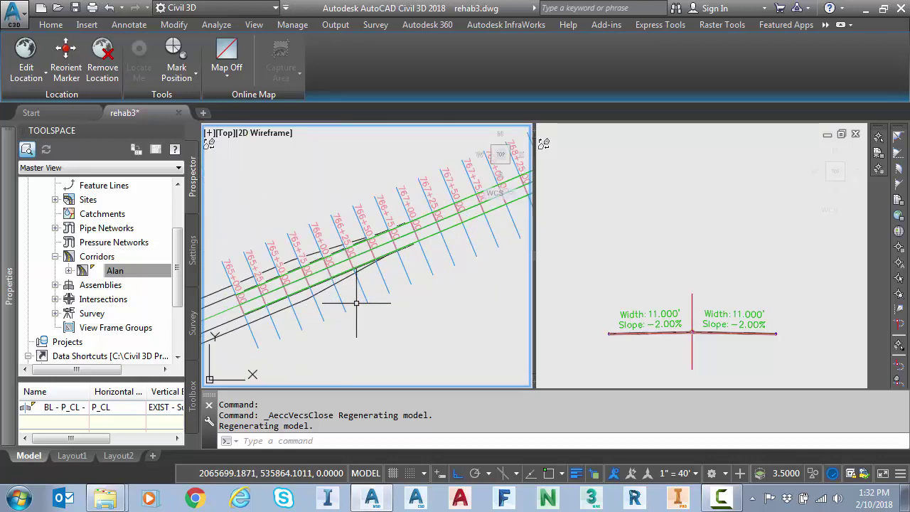
middle_drag(335, 325, 407, 291)
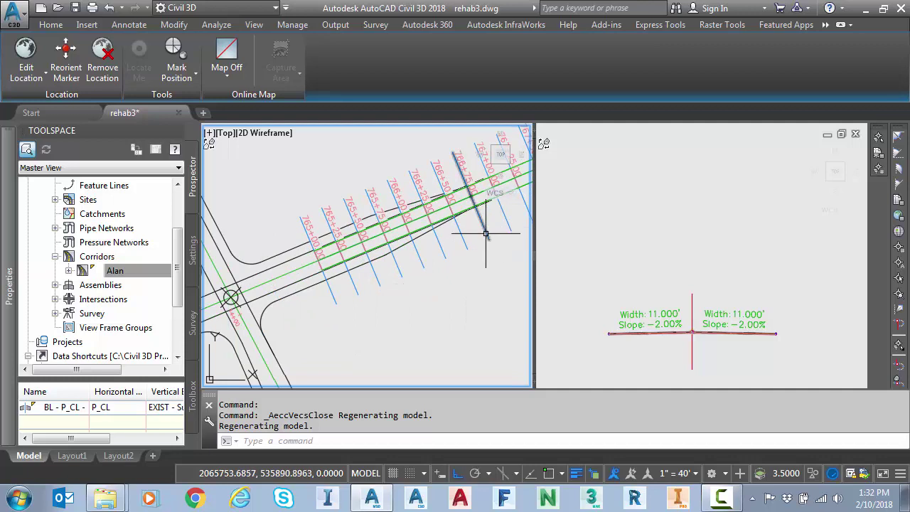
scroll(433, 272, down, 2)
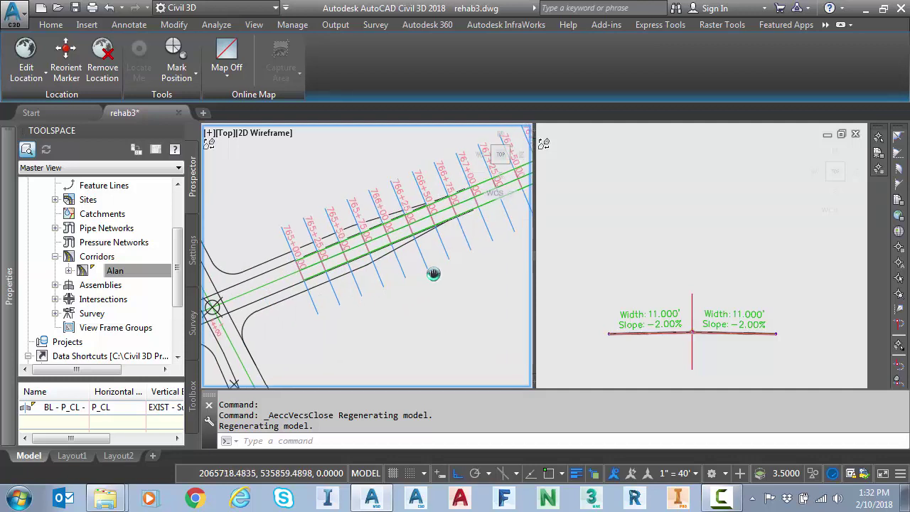
middle_drag(338, 323, 278, 329)
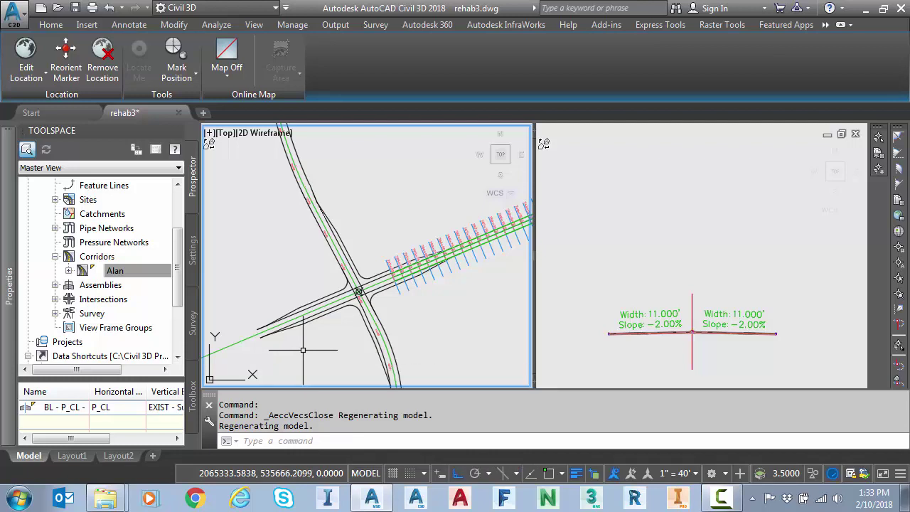
Inspect the Alan corridor edges along P_CL for station and offset, then zoom out to the whole corridor.
middle_drag(303, 350, 269, 378)
middle_drag(416, 338, 295, 310)
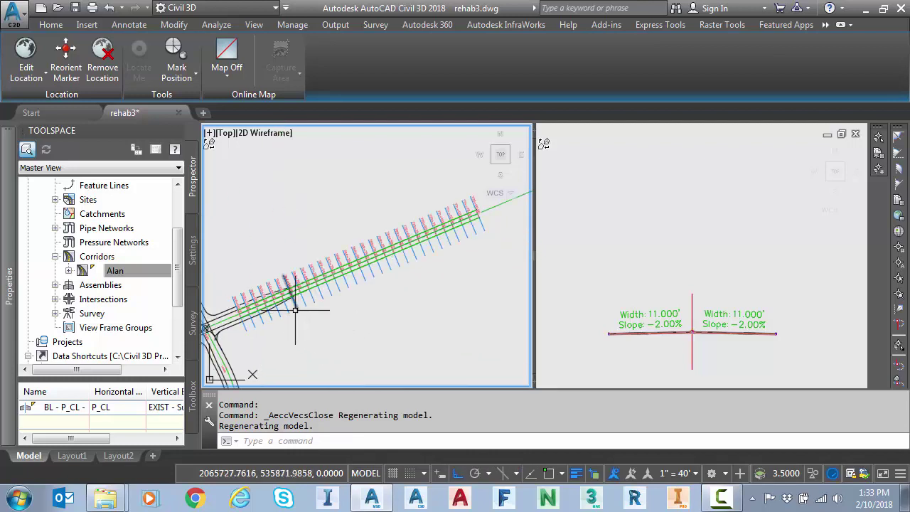
scroll(374, 273, up, 5)
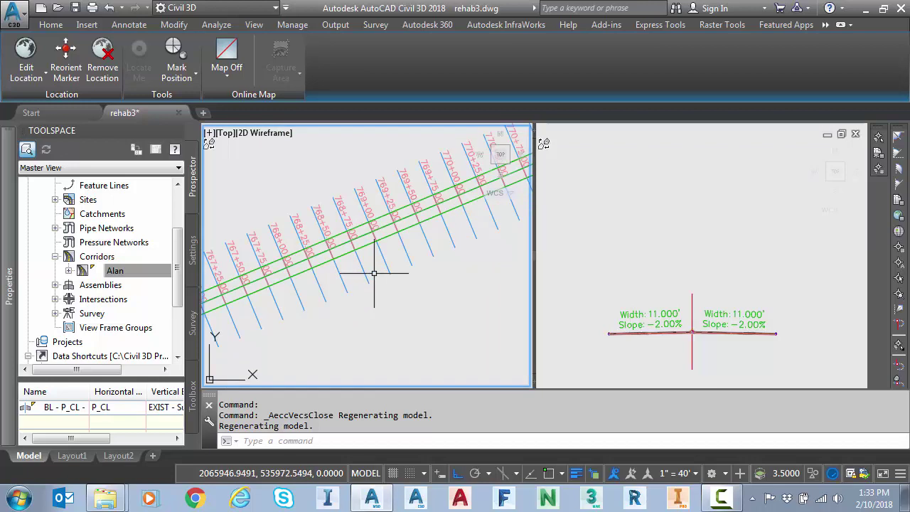
scroll(369, 322, down, 5)
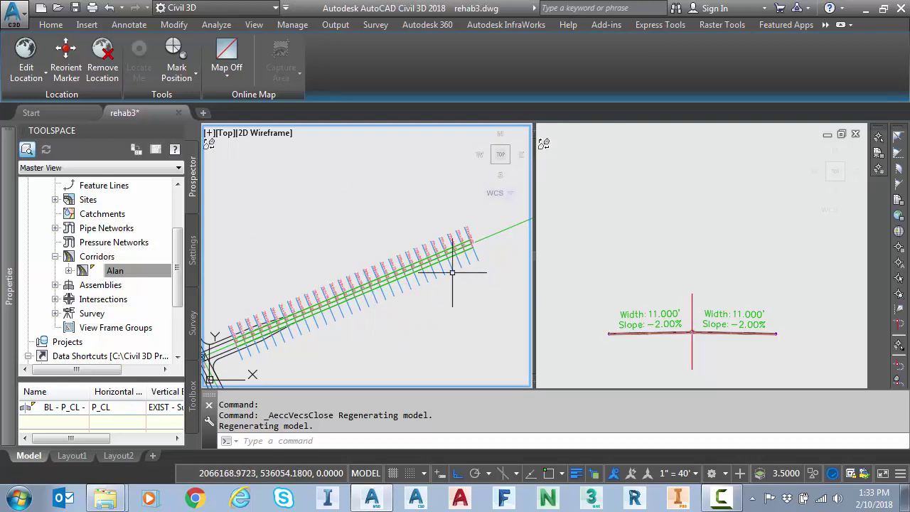
scroll(451, 277, down, 3)
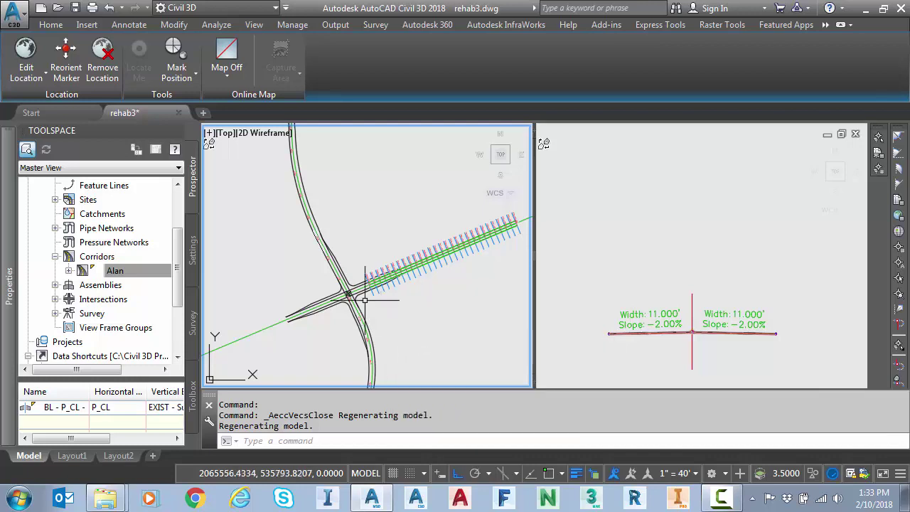
scroll(374, 306, up, 3)
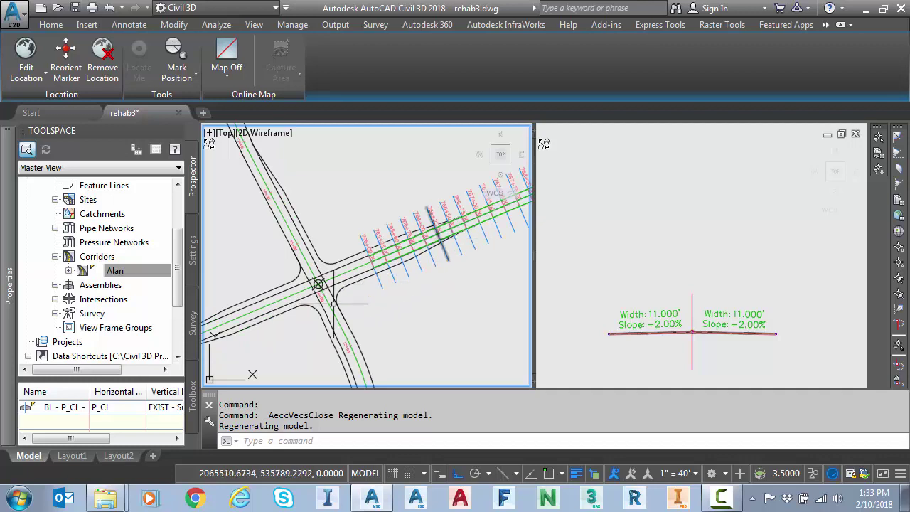
scroll(234, 344, down, 2)
middle_drag(327, 314, 372, 290)
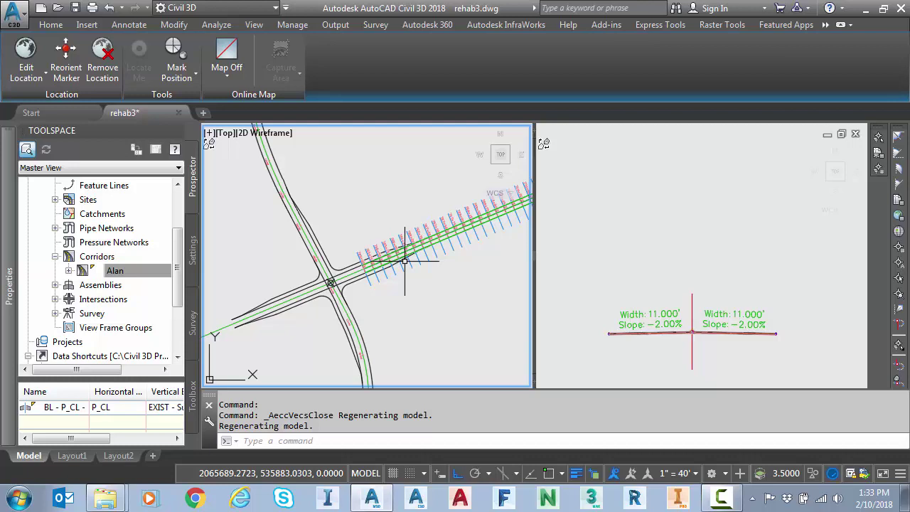
mouse_move(428, 269)
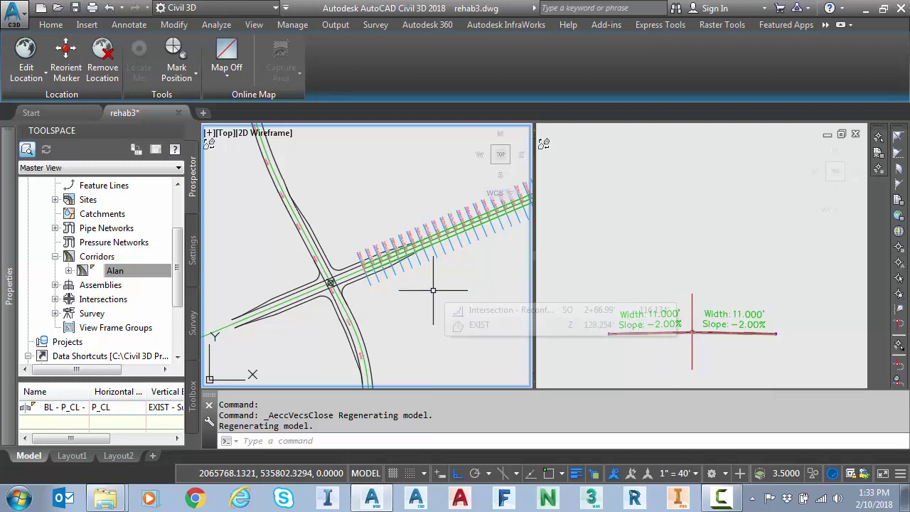
middle_drag(449, 289, 373, 316)
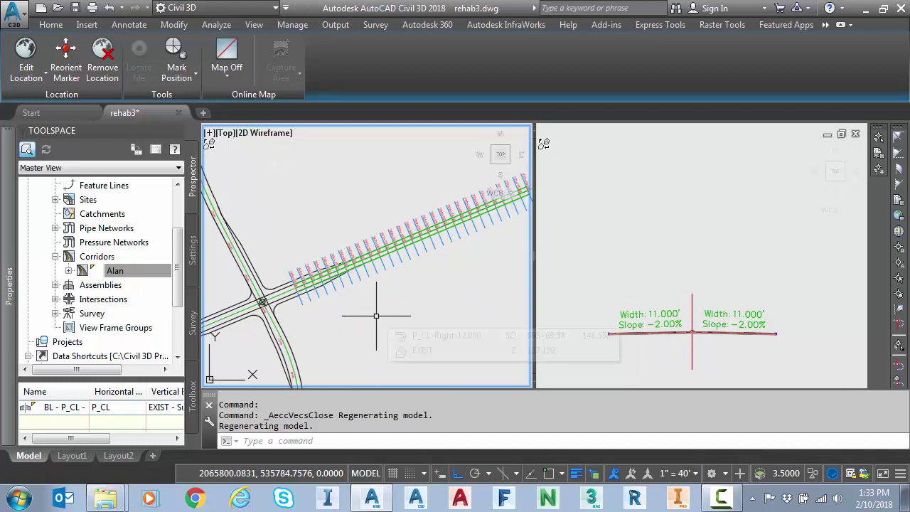
mouse_move(377, 316)
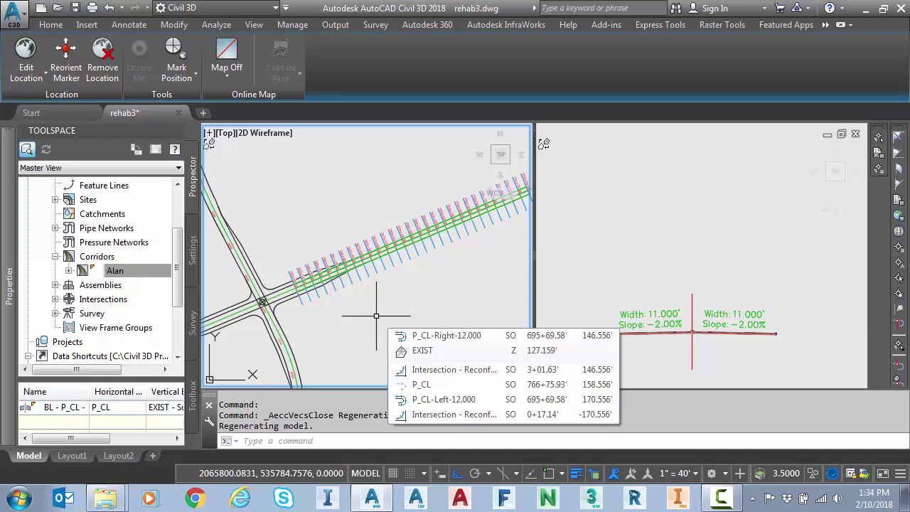
scroll(409, 317, down, 2)
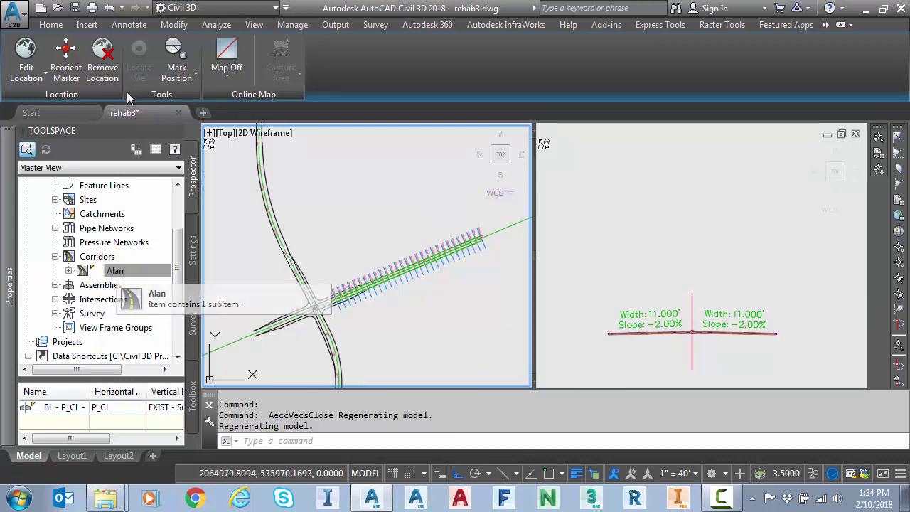
click(49, 25)
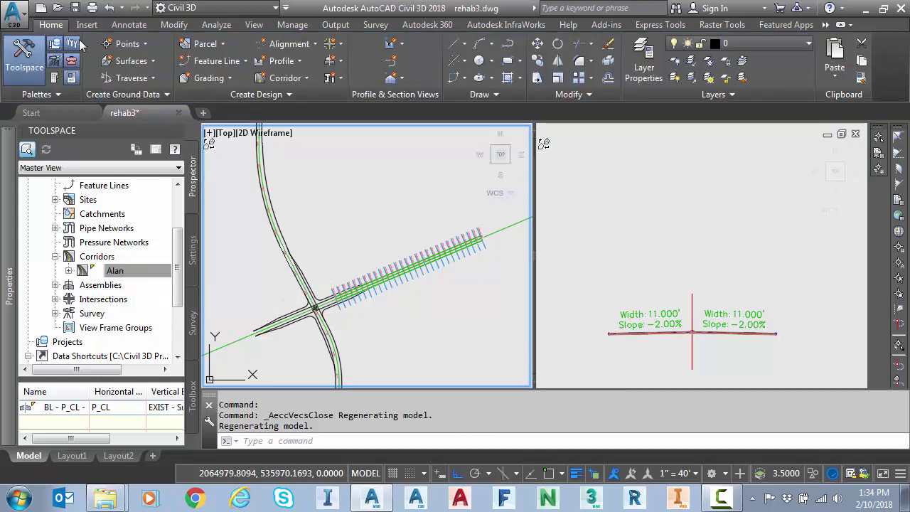
click(502, 235)
click(262, 60)
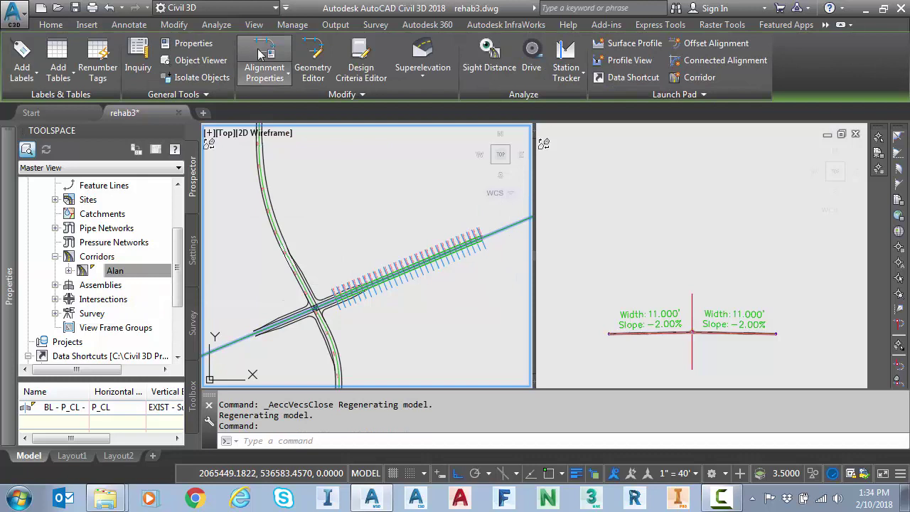
click(263, 155)
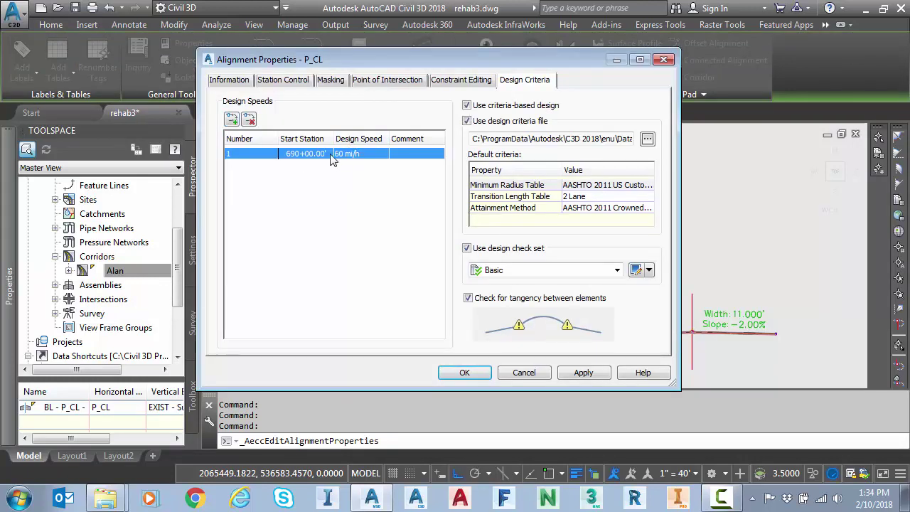
click(525, 373)
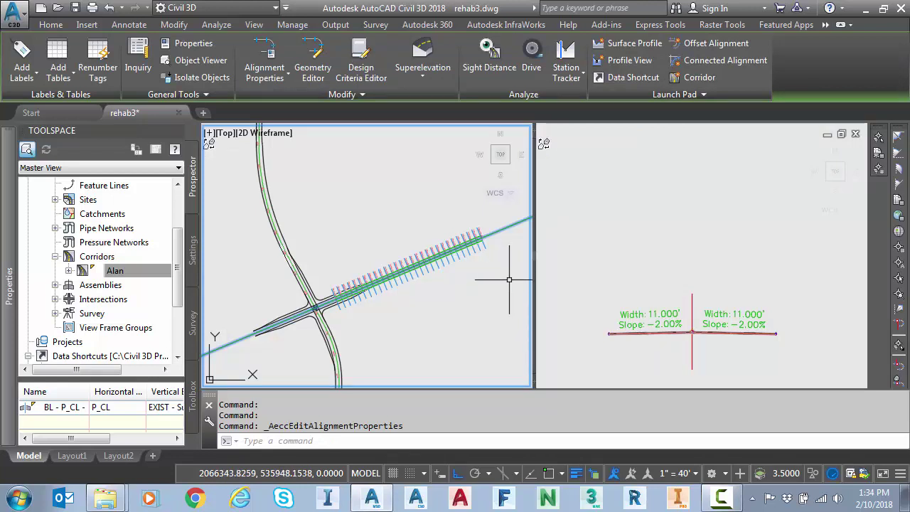
click(422, 60)
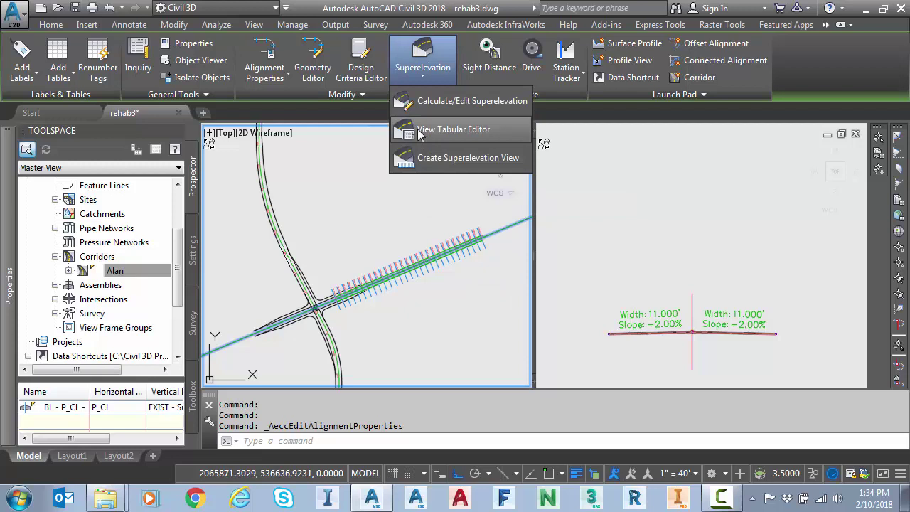
click(424, 131)
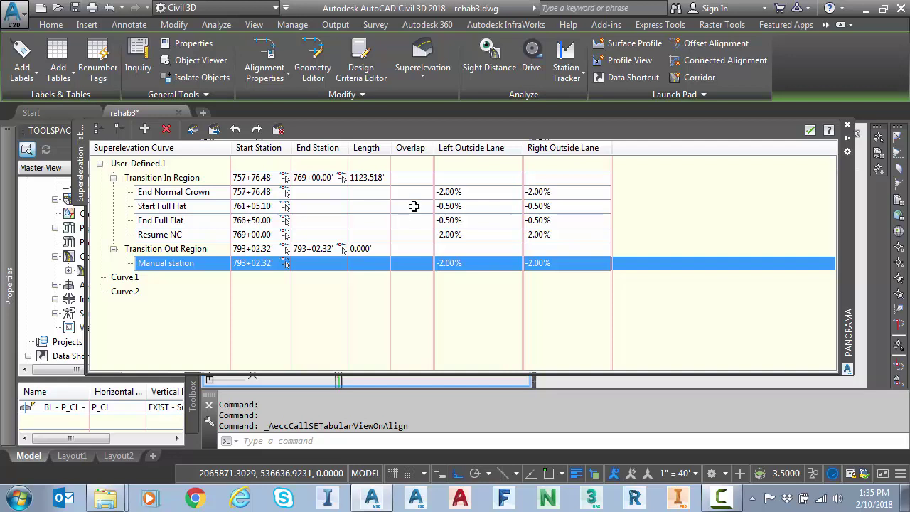
click(150, 190)
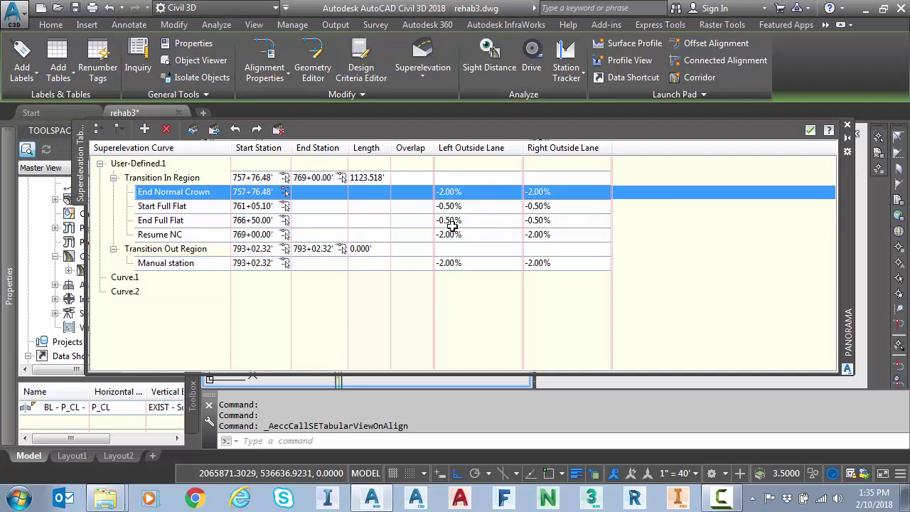
click(375, 222)
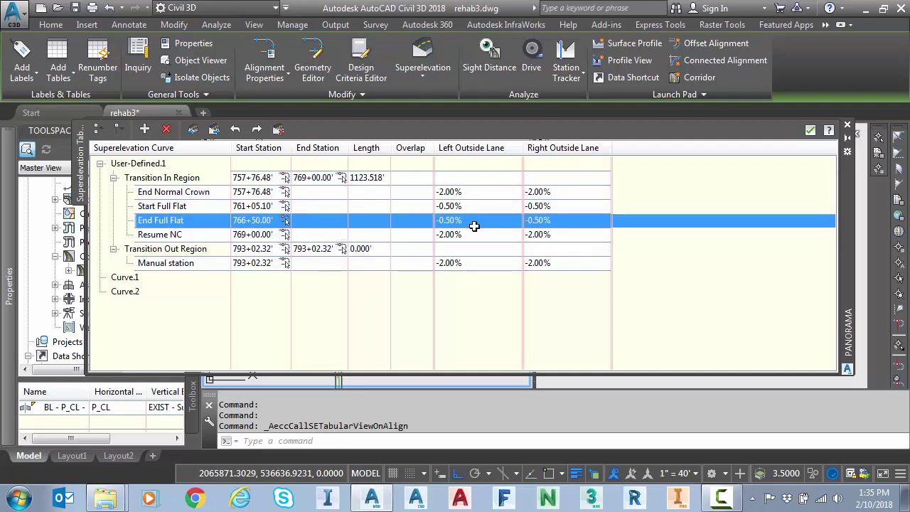
click(241, 236)
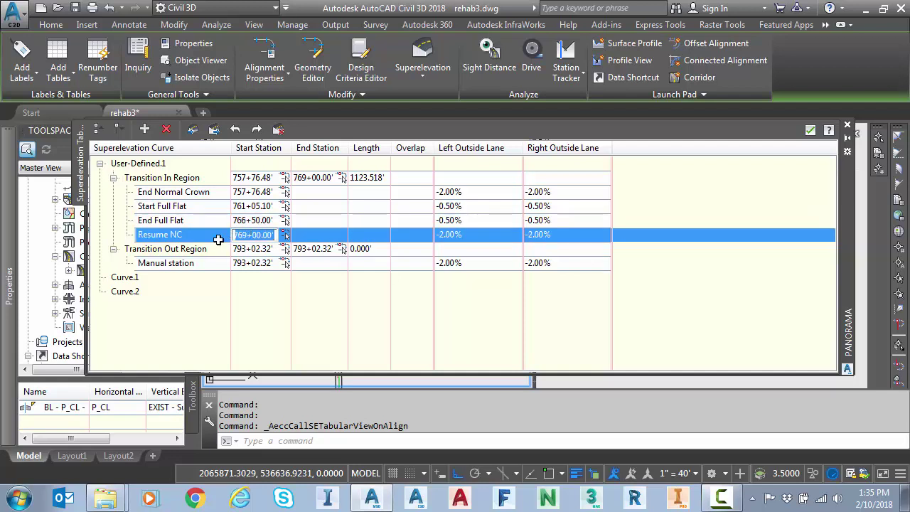
click(197, 237)
double_click(452, 222)
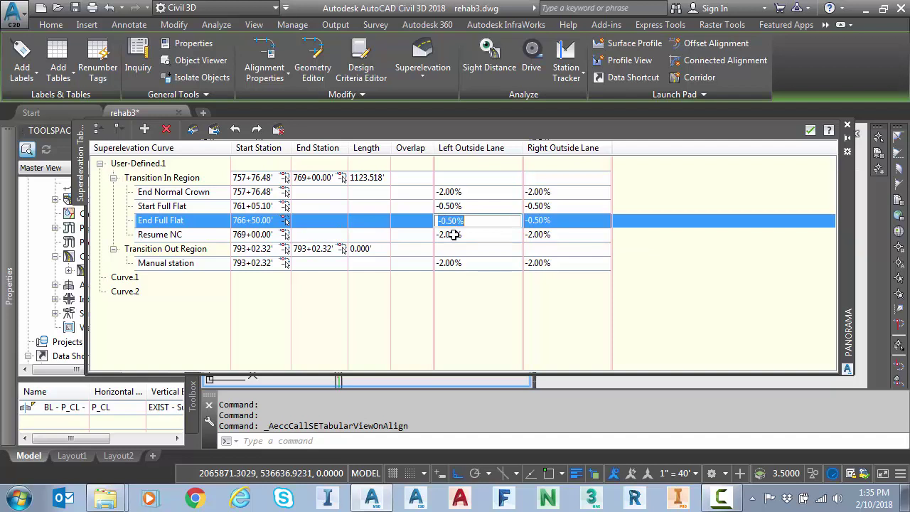
click(469, 278)
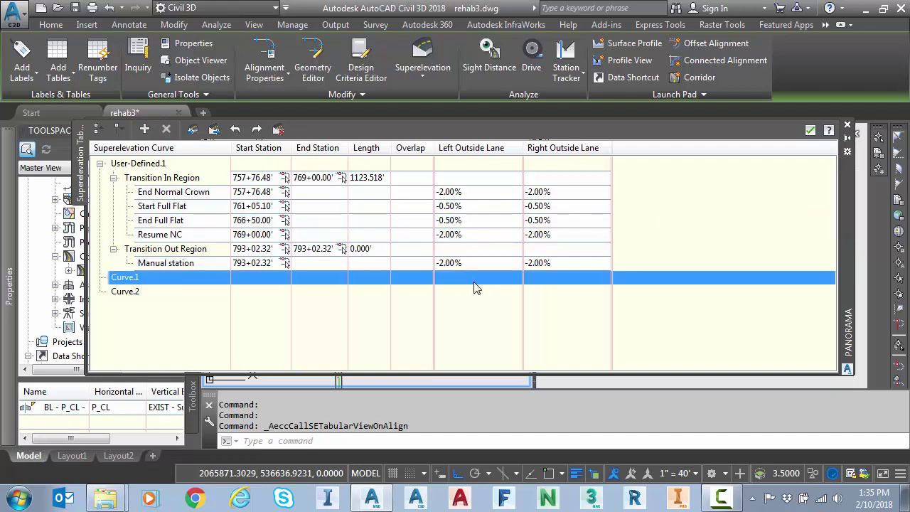
click(811, 131)
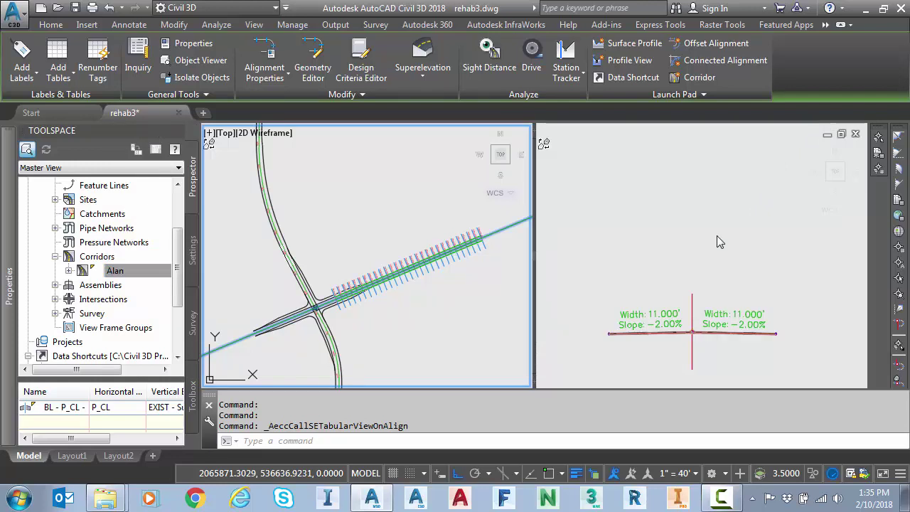
click(717, 235)
middle_drag(685, 285, 698, 184)
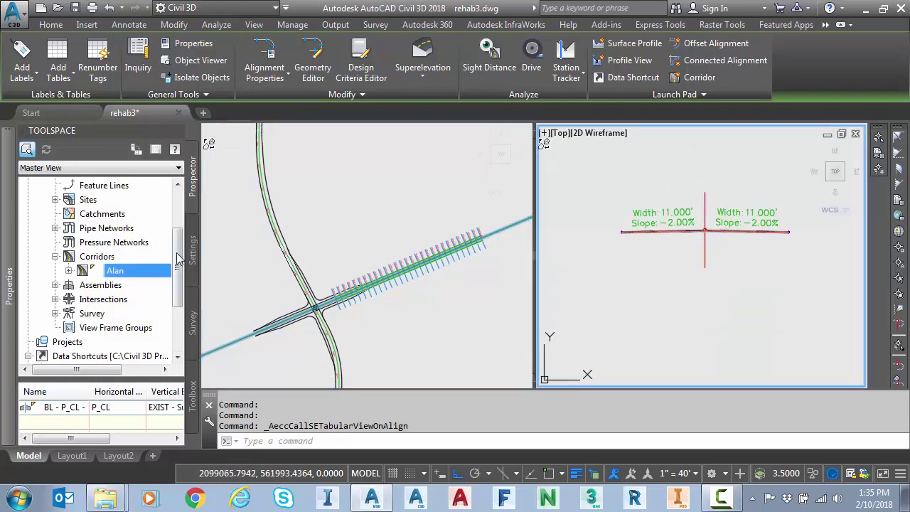
Select the Alan corridor and pick its existing region for rehab editing.
right_click(125, 271)
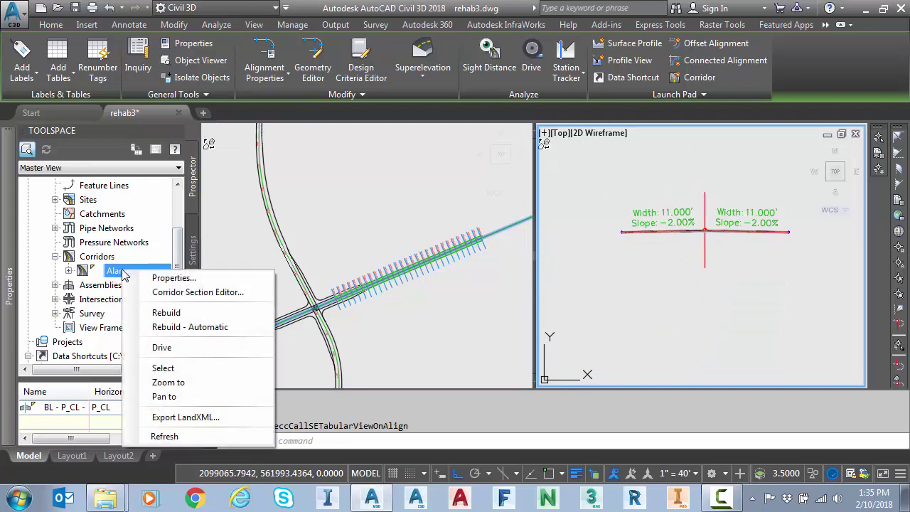
click(163, 368)
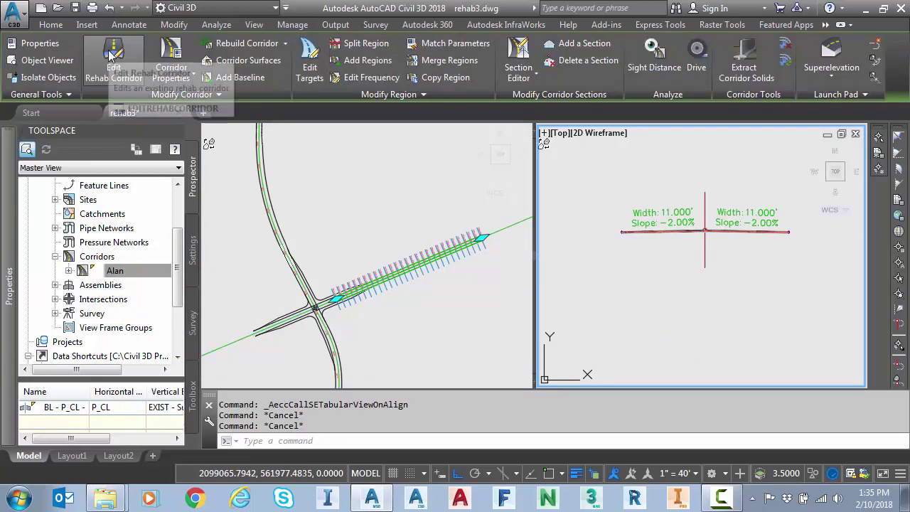
click(112, 56)
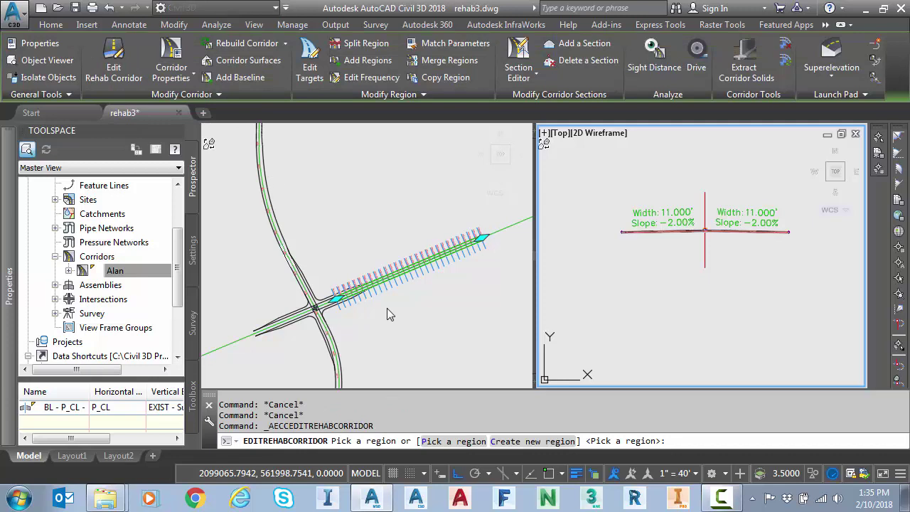
click(436, 442)
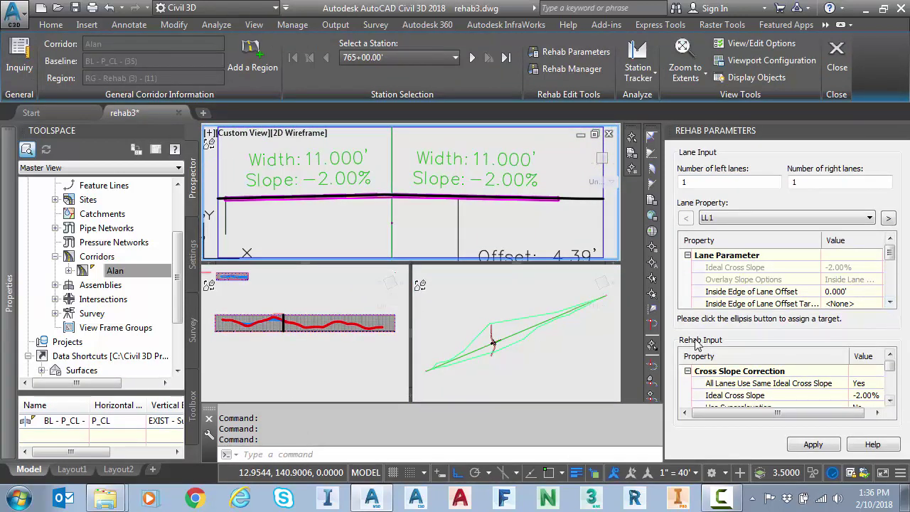
Set Use Superelevation to Yes in the Rehab Parameters.
click(890, 402)
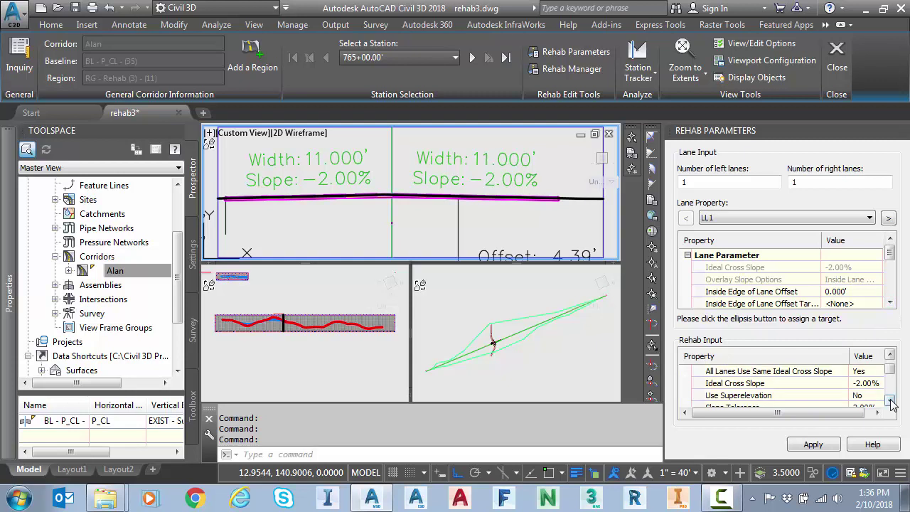
click(857, 395)
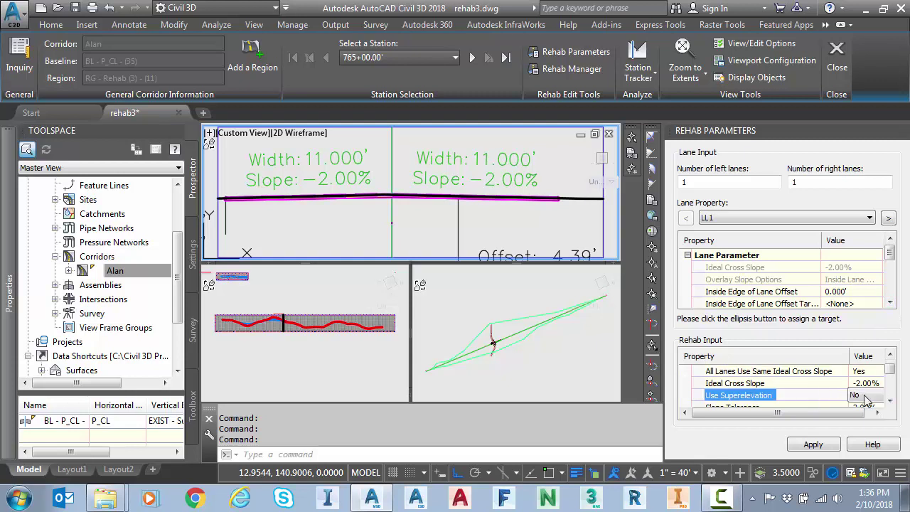
click(864, 396)
click(857, 409)
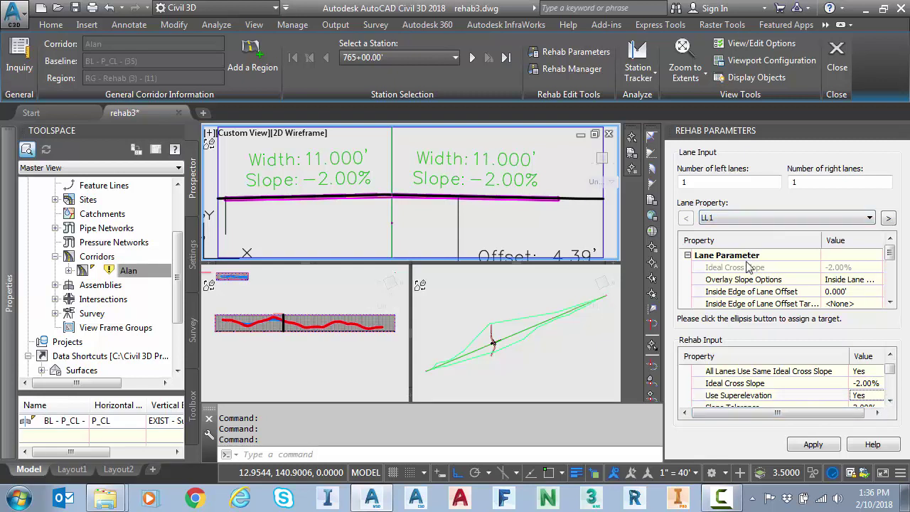
Set Overlay Slope Options to Outside Lane Superelevation for lanes LL1 and RL1.
click(708, 220)
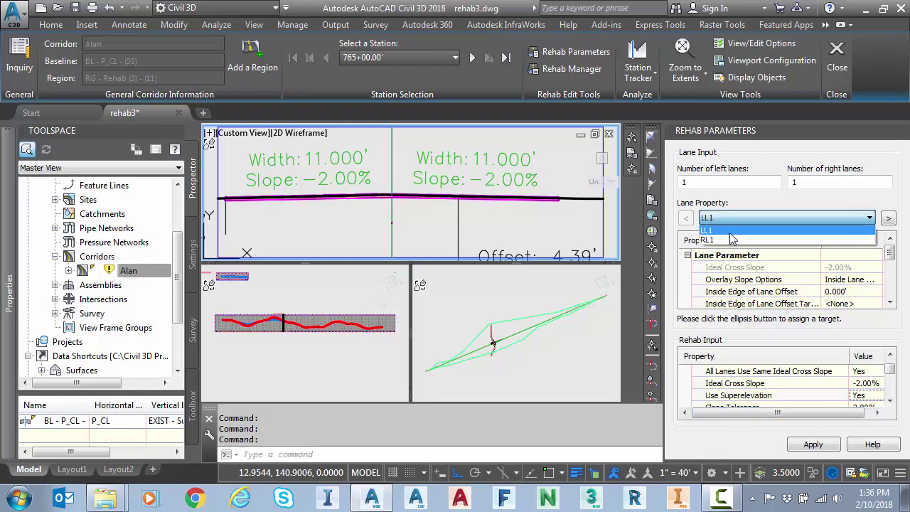
click(733, 235)
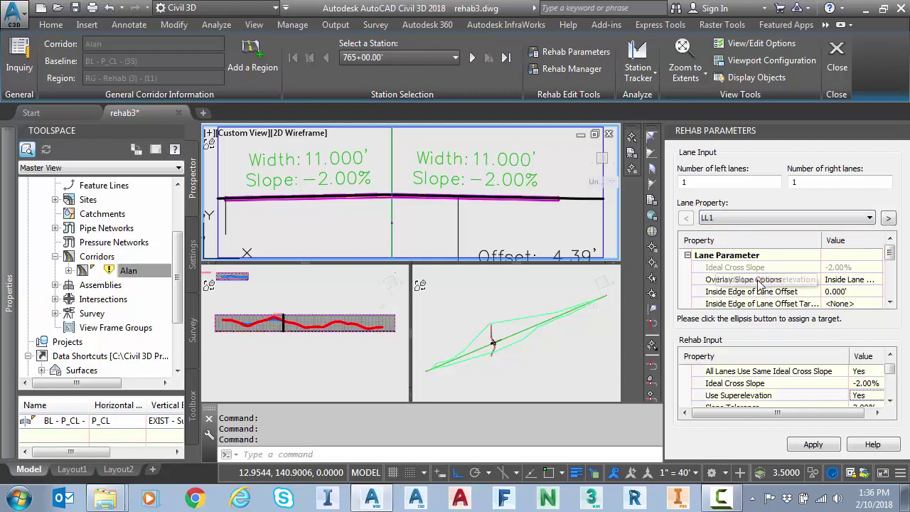
click(856, 283)
click(856, 283)
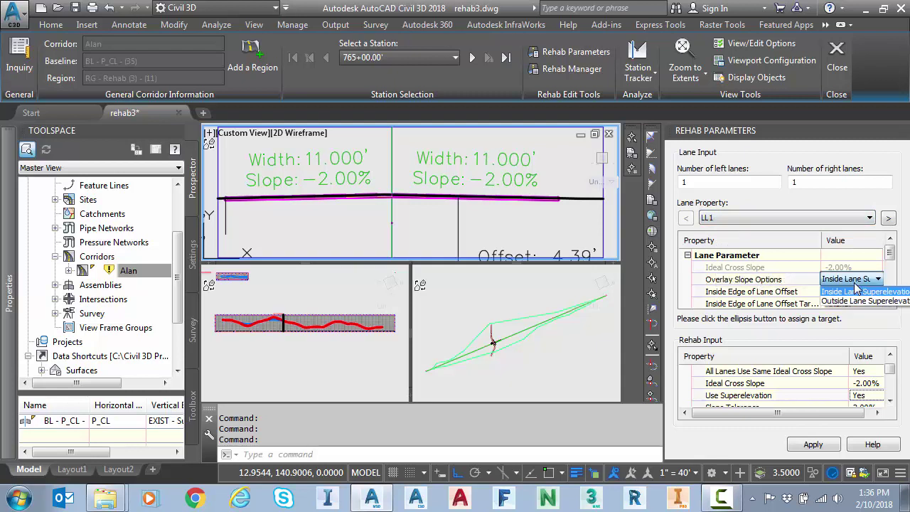
click(859, 302)
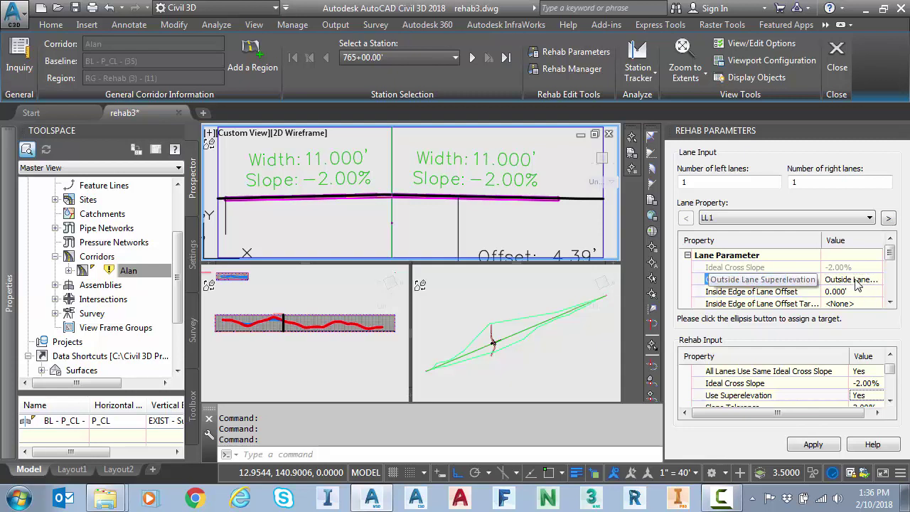
click(782, 217)
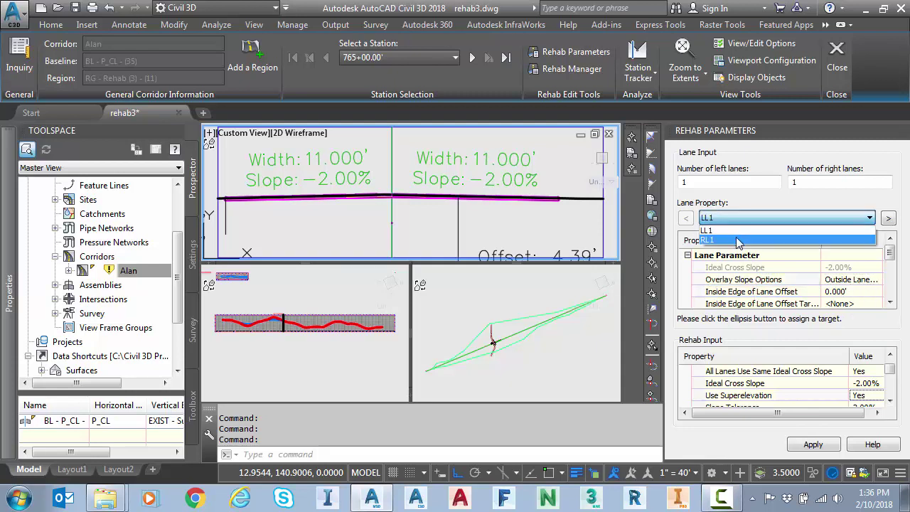
click(739, 242)
click(850, 279)
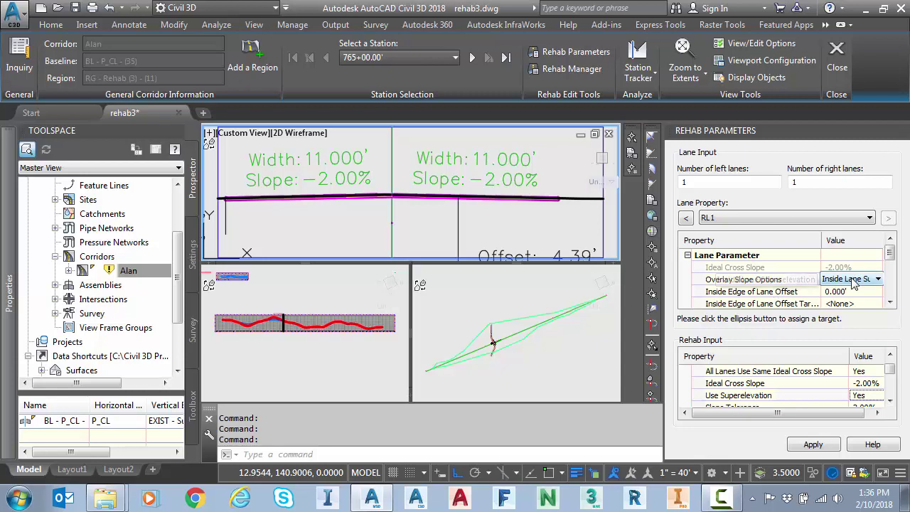
click(879, 279)
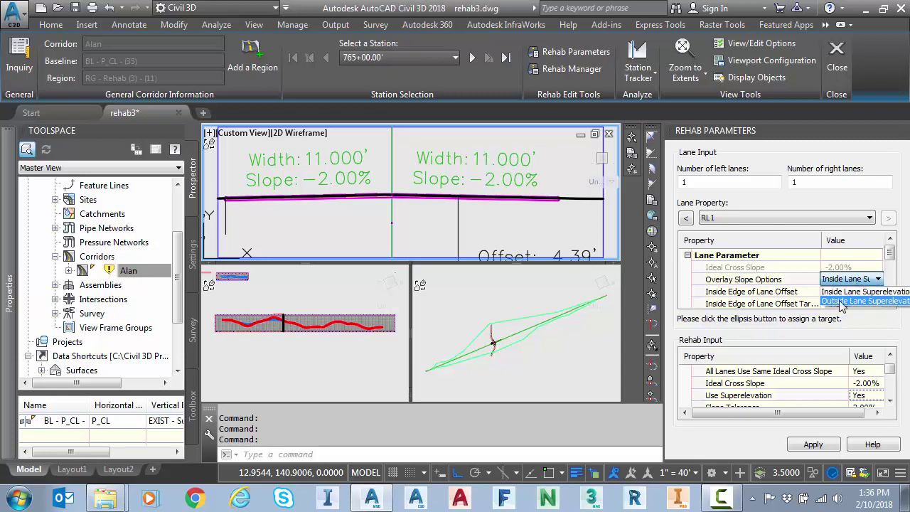
click(843, 301)
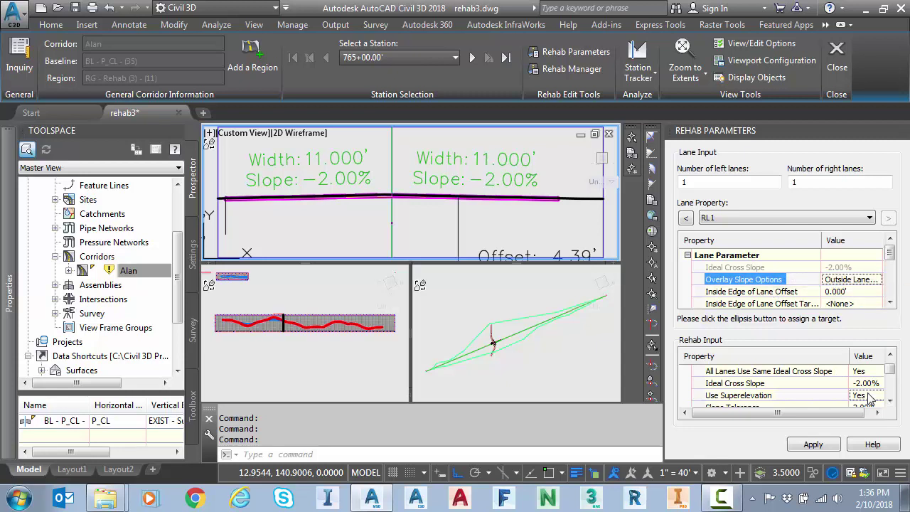
Scroll the Rehab Input grid to review slope tolerance, gradient limits and cross slope correction settings.
click(890, 401)
click(890, 400)
click(890, 401)
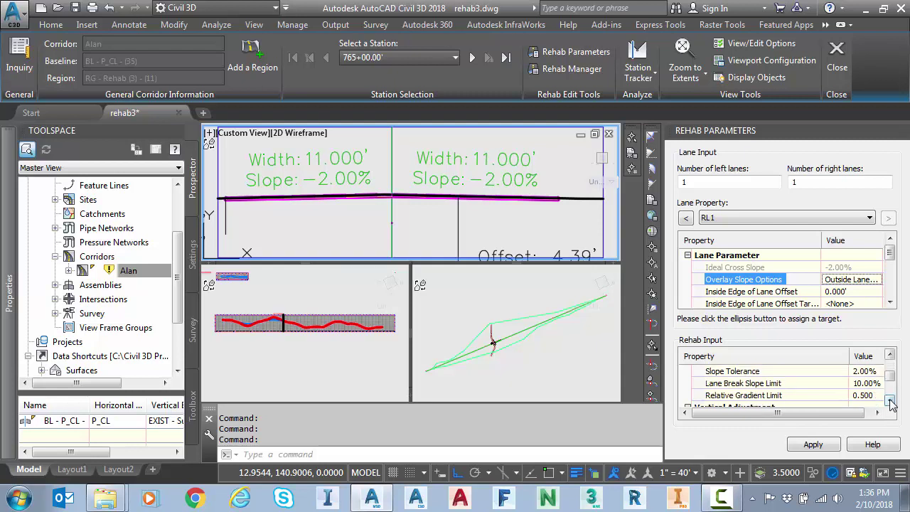
click(893, 403)
drag(890, 388, 889, 357)
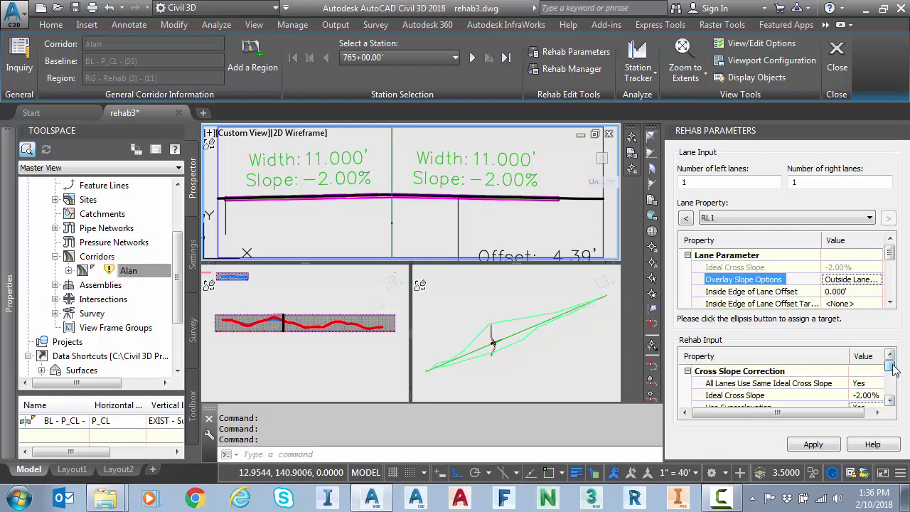
Apply the rehab parameters, open Rehab Manager, and shrink the reports to show the plan near the intersection.
click(813, 446)
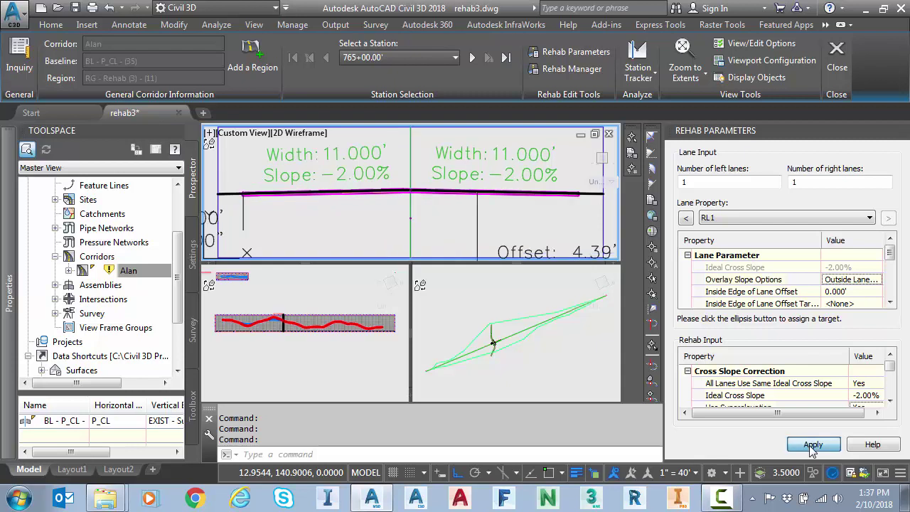
click(559, 69)
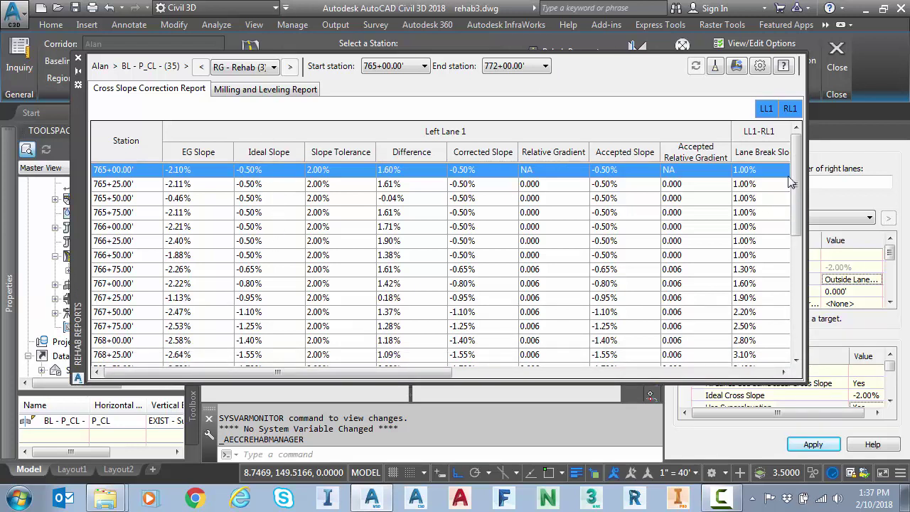
scroll(796, 174, down, 1)
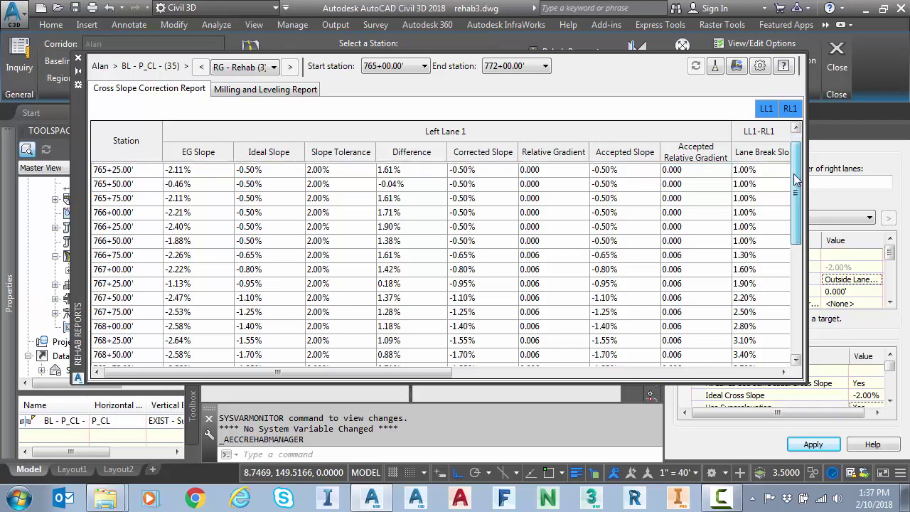
scroll(796, 174, up, 1)
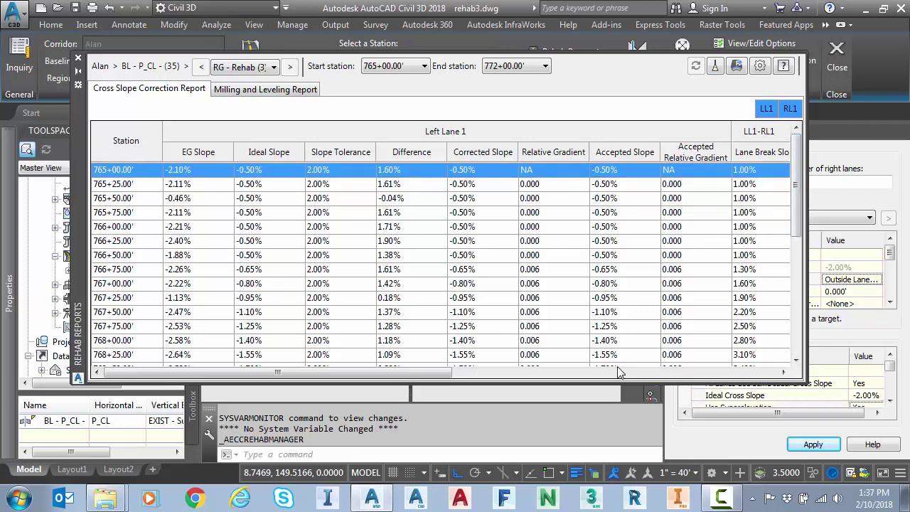
mouse_move(592, 378)
mouse_down()
mouse_move(595, 325)
mouse_move(578, 273)
mouse_up()
click(488, 325)
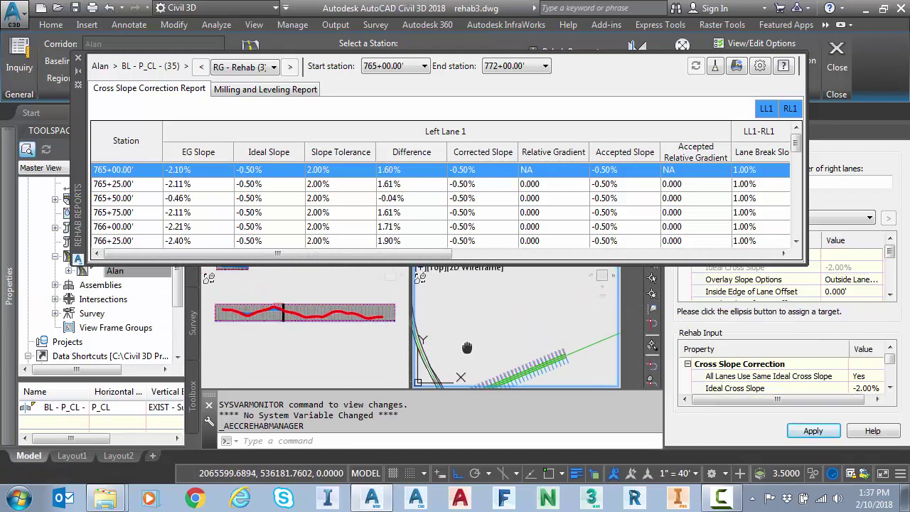
scroll(441, 384, up, 2)
mouse_move(441, 384)
middle_down()
mouse_move(504, 354)
mouse_move(493, 358)
middle_up()
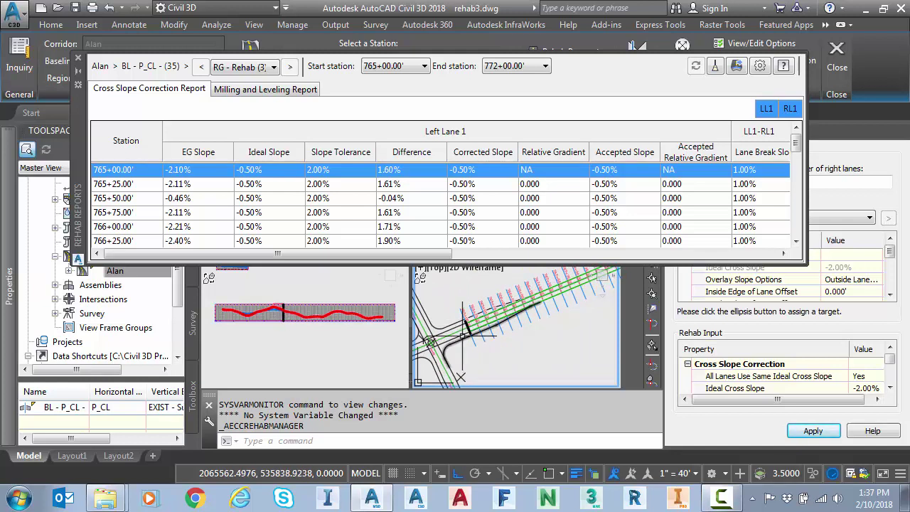
Step through report stations 765+25 to 769+00, with Left Lane 1 ideal slope reaching -2.00%.
click(254, 188)
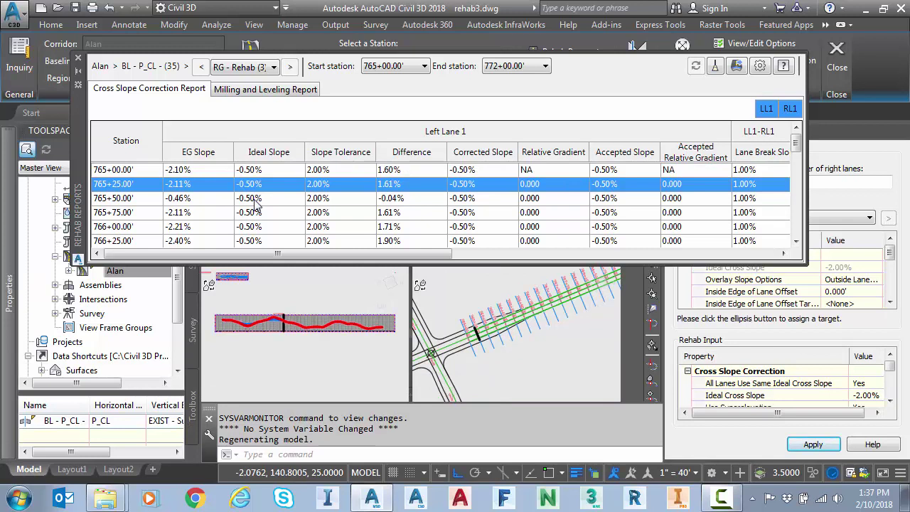
click(255, 201)
click(258, 213)
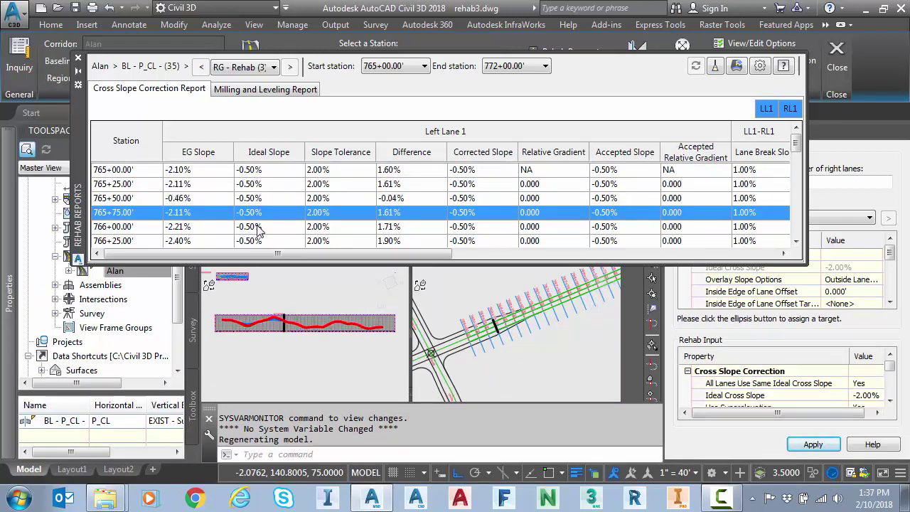
click(260, 229)
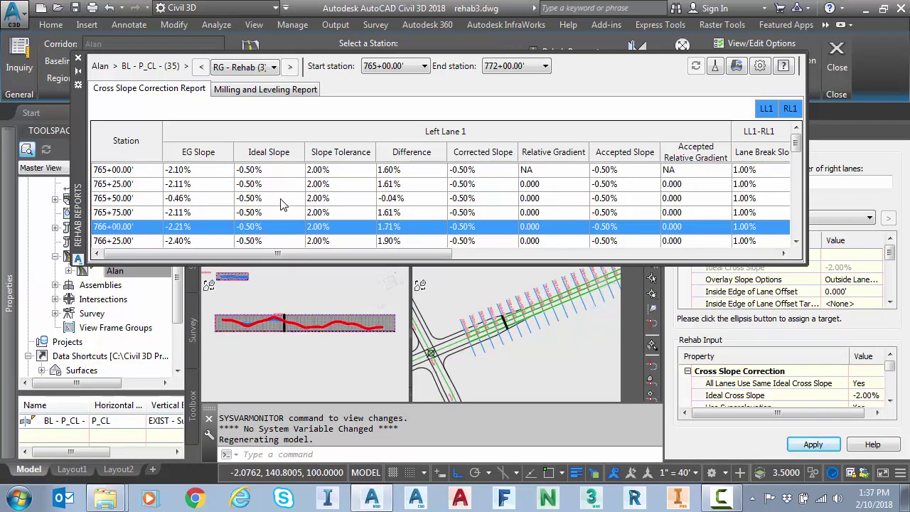
scroll(281, 202, down, 1)
click(272, 212)
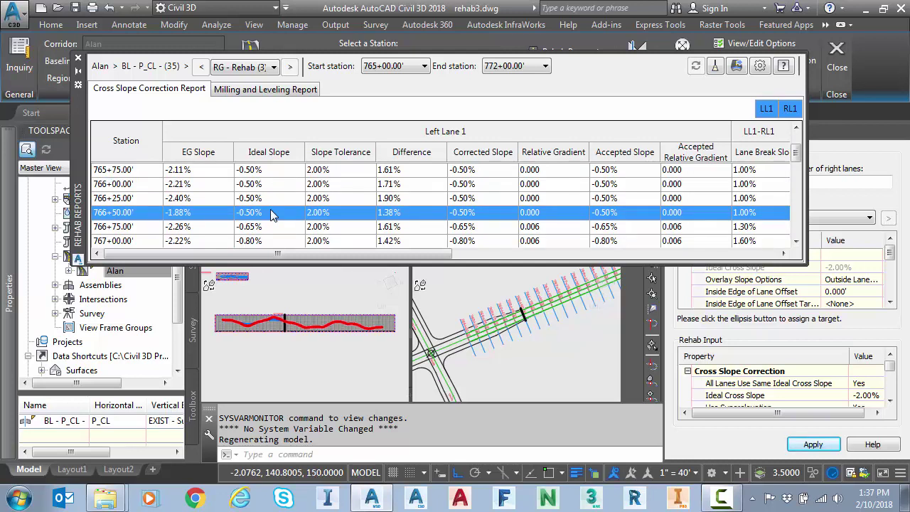
click(265, 225)
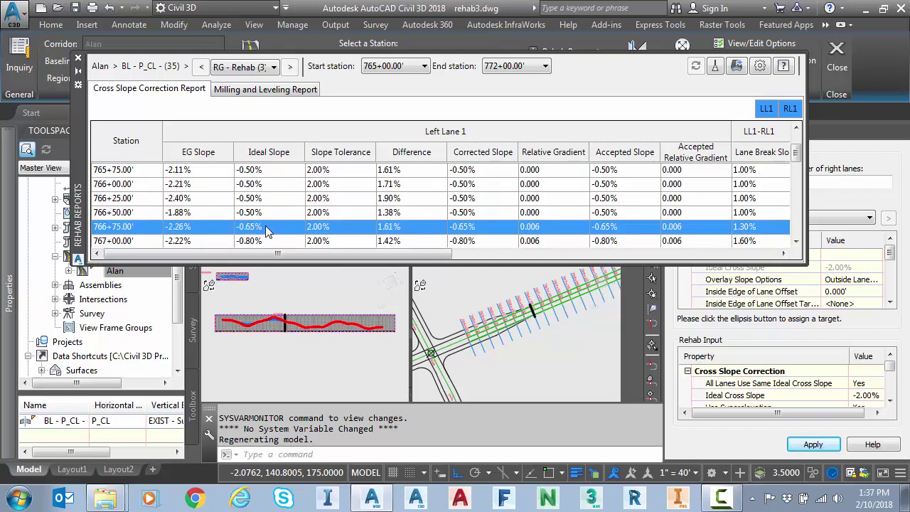
scroll(265, 226, down, 1)
click(263, 198)
click(261, 211)
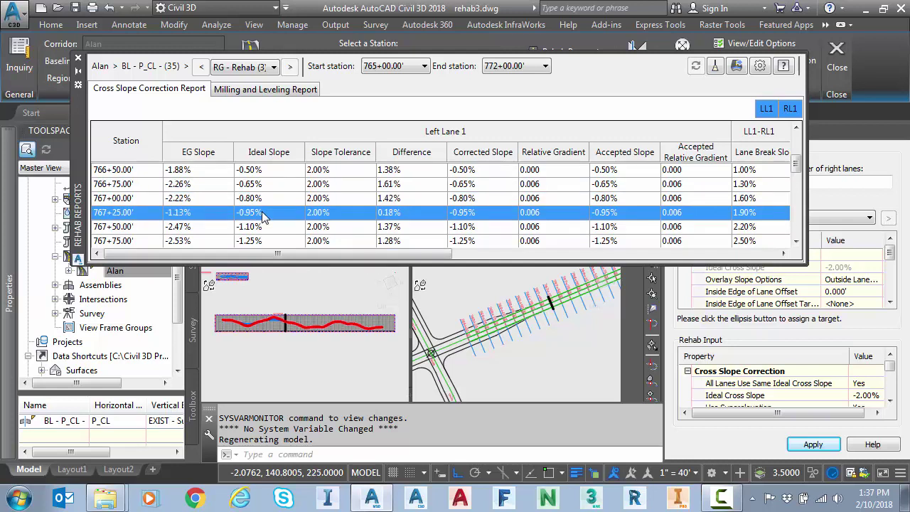
click(268, 226)
scroll(273, 222, down, 1)
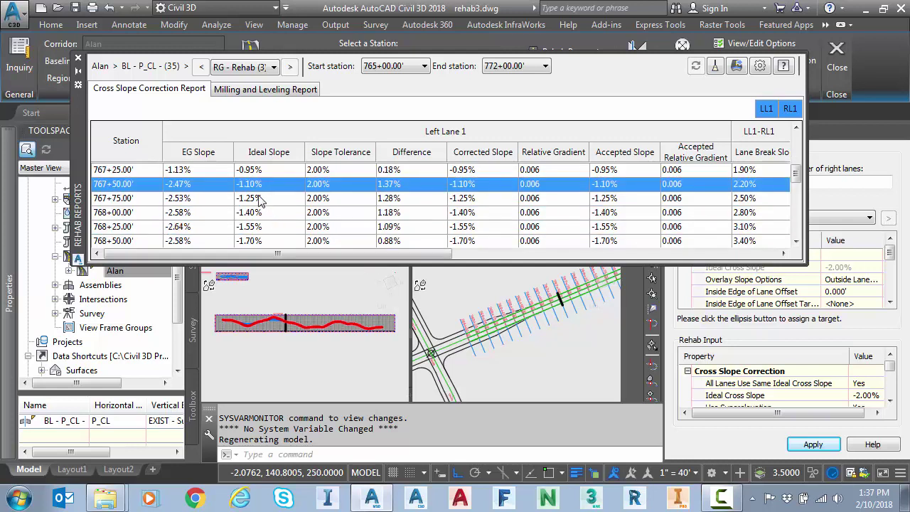
click(261, 212)
click(258, 224)
scroll(258, 224, down, 1)
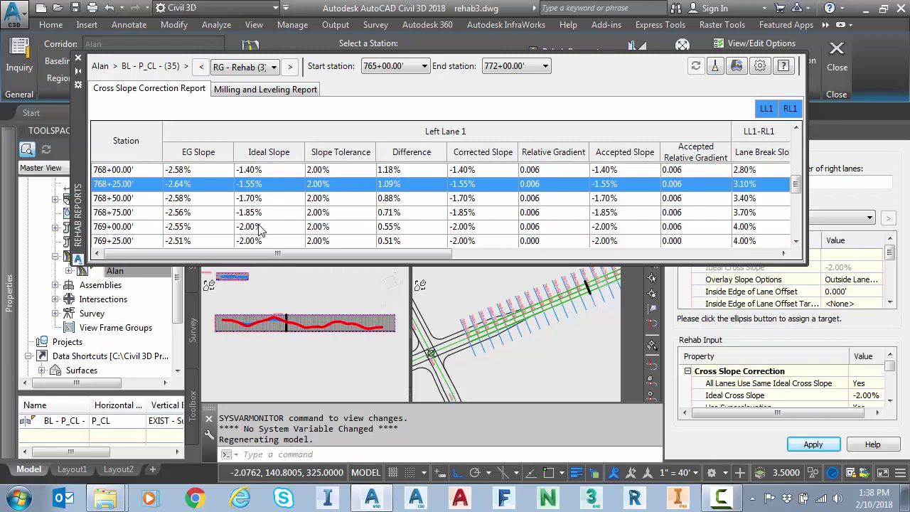
click(260, 226)
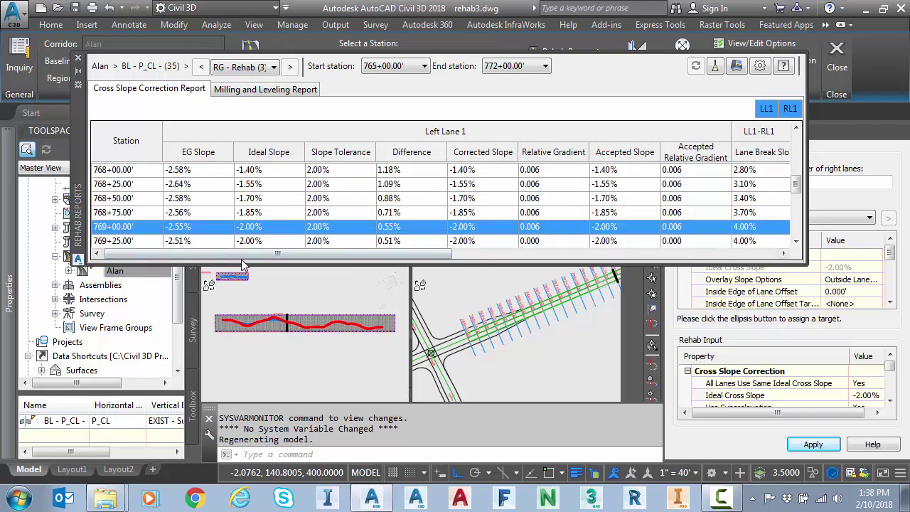
Jump back to stations 765+50 and 765+00, then revisit 766+00 and 767+25.
scroll(214, 207, up, 4)
click(224, 202)
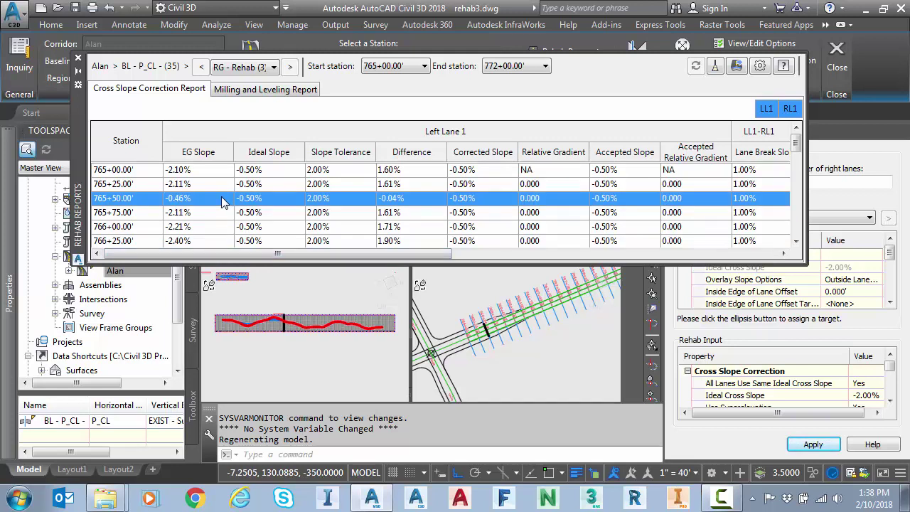
click(205, 173)
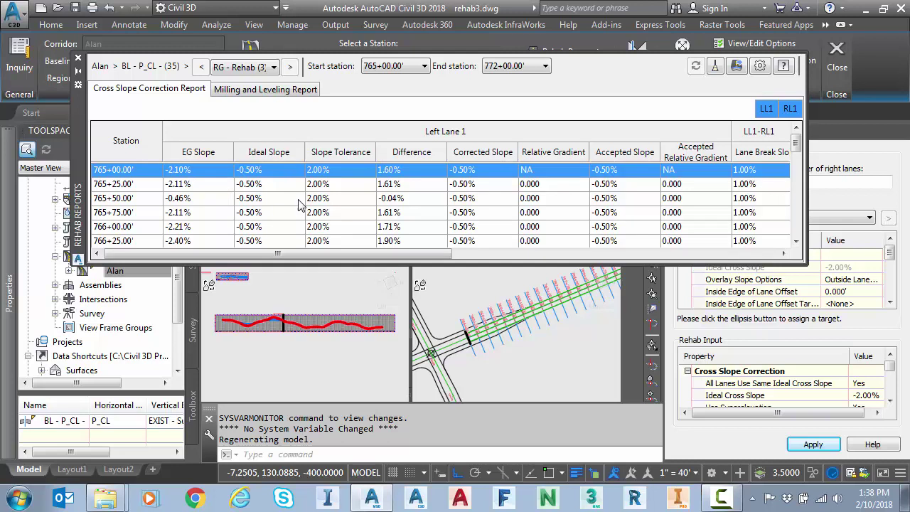
scroll(446, 212, down, 1)
click(446, 212)
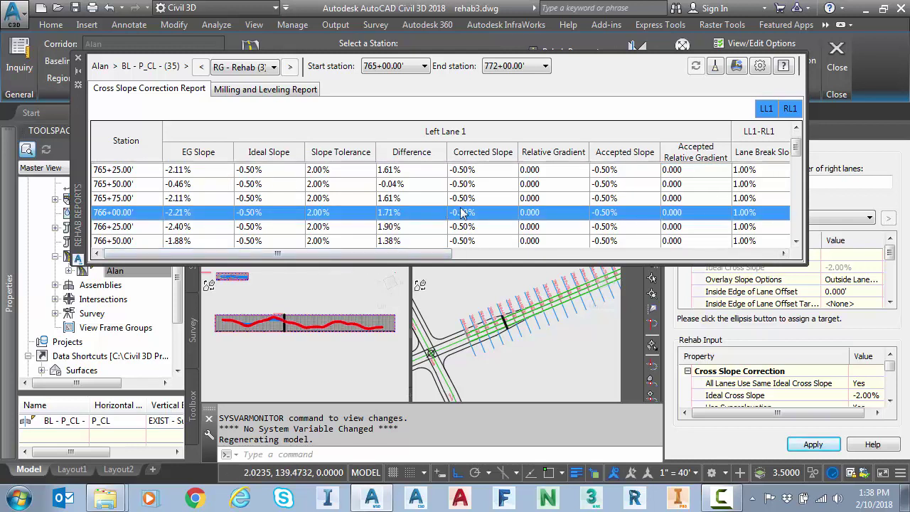
scroll(795, 210, down, 5)
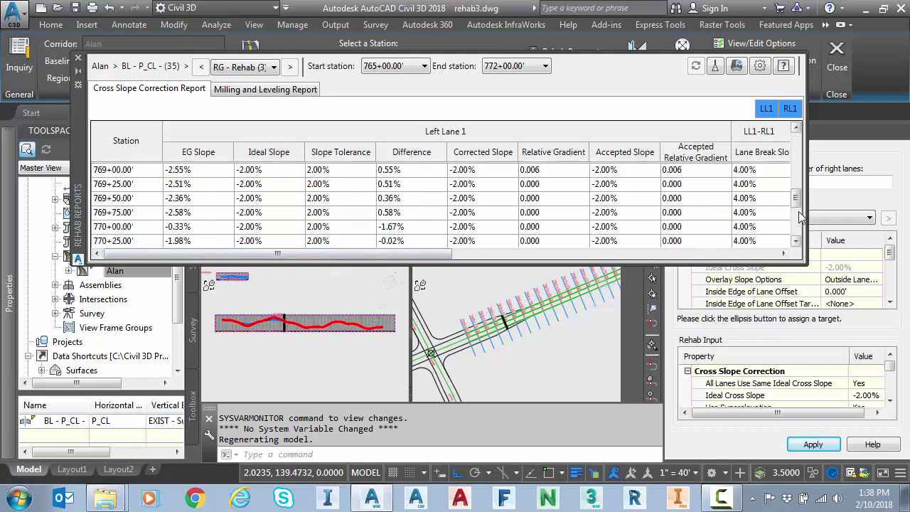
drag(800, 215, 811, 167)
click(367, 212)
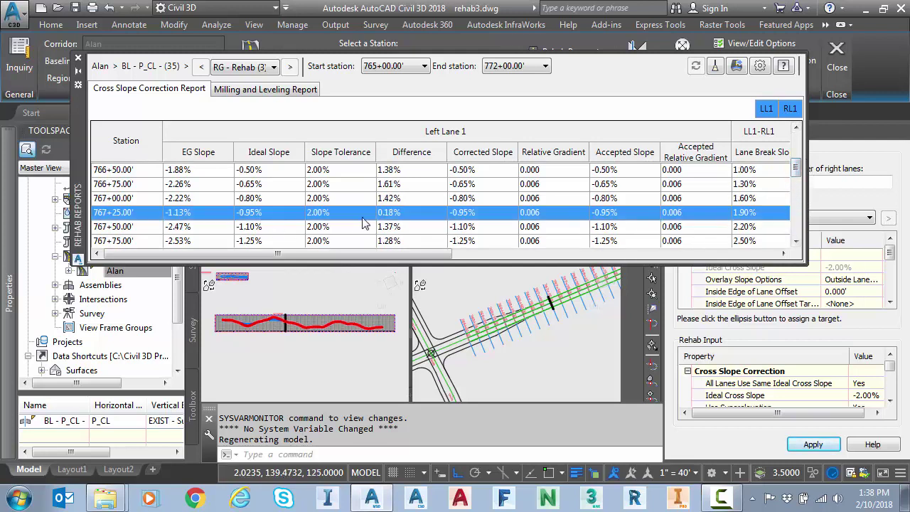
scroll(389, 216, down, 1)
Enlarge the reports, view the Milling and Leveling Report, then close them at station 767+25.
drag(419, 262, 384, 396)
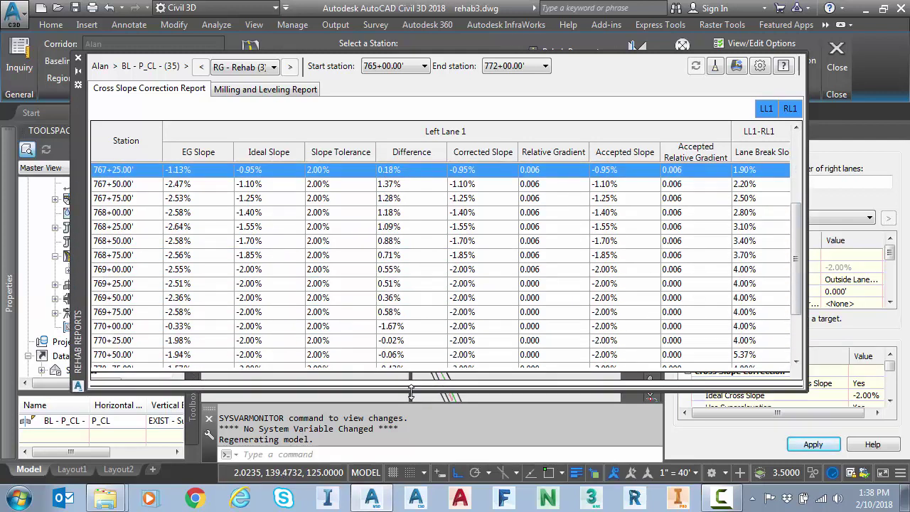
drag(801, 219, 802, 246)
click(254, 98)
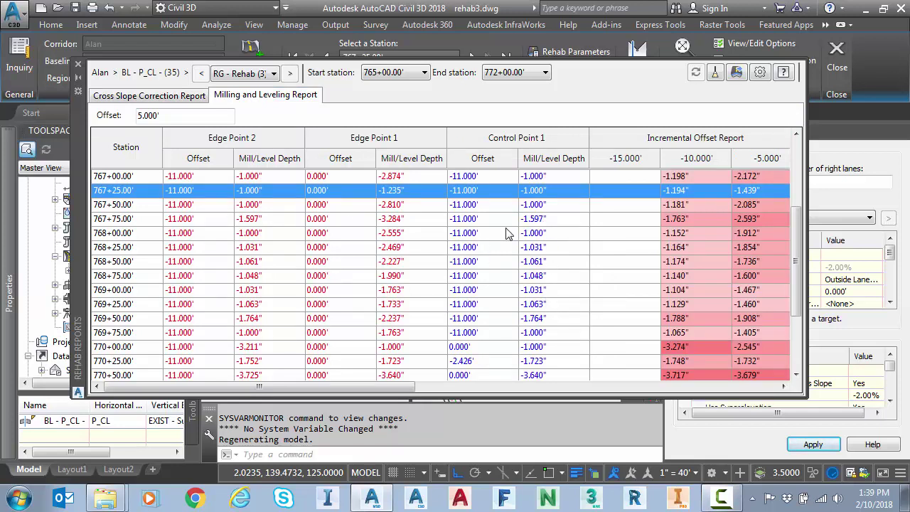
click(78, 64)
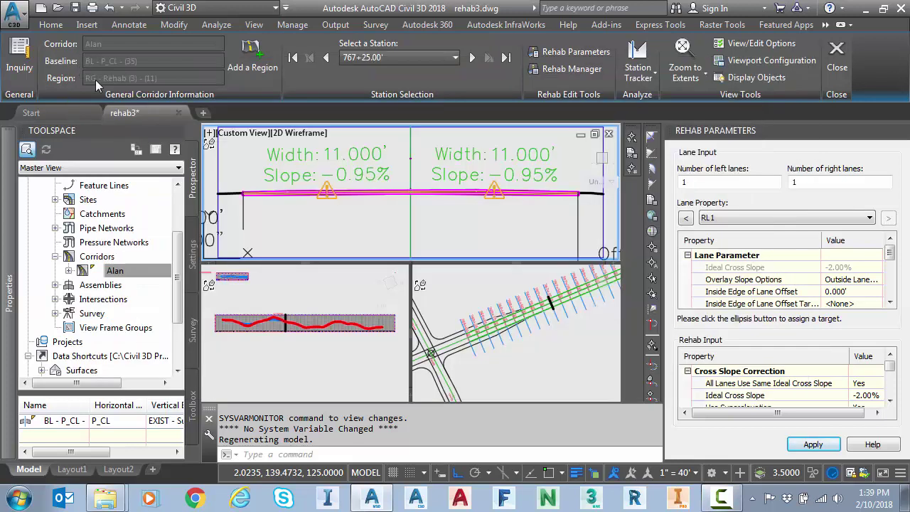